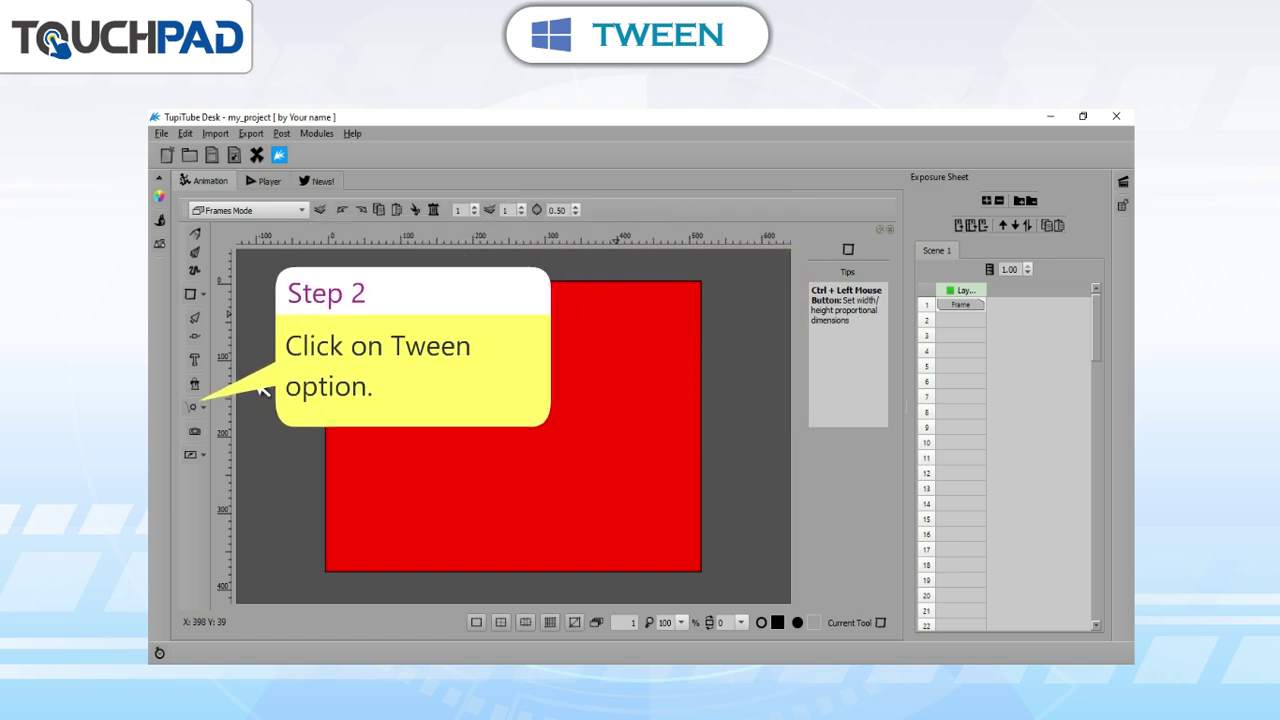
Create a new motion tween named 'rectangle'.
click(198, 407)
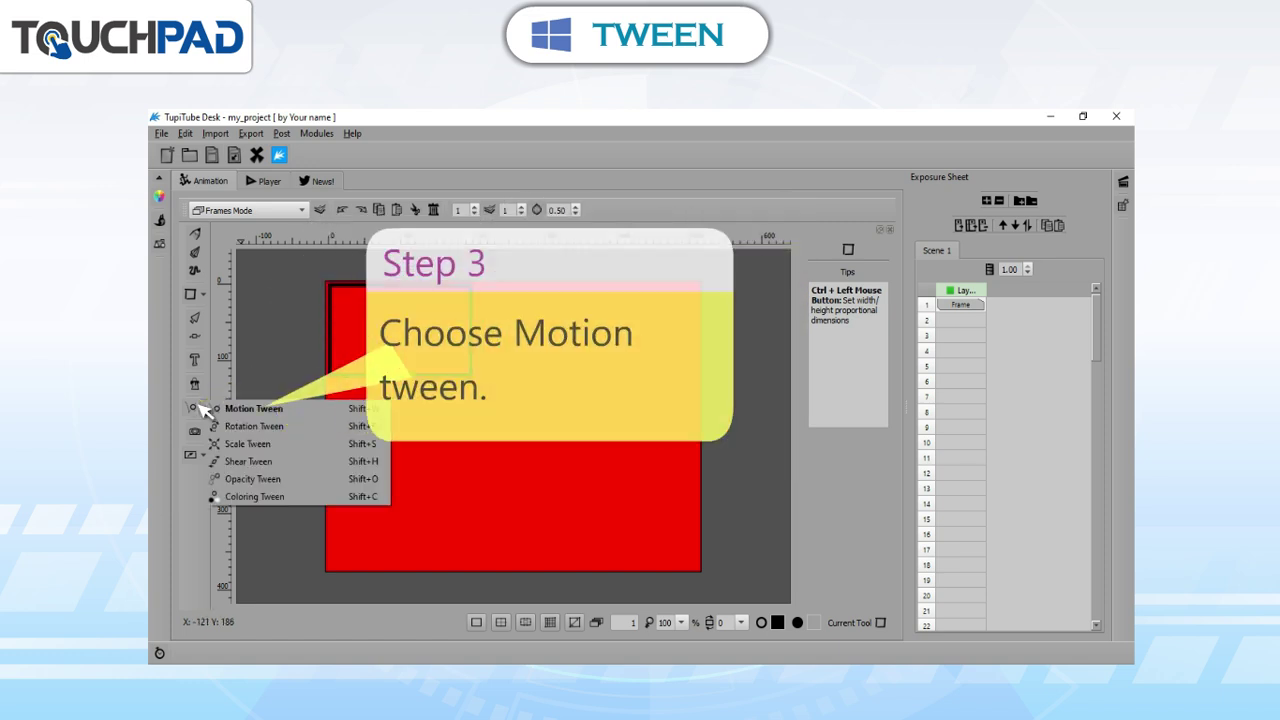
click(250, 409)
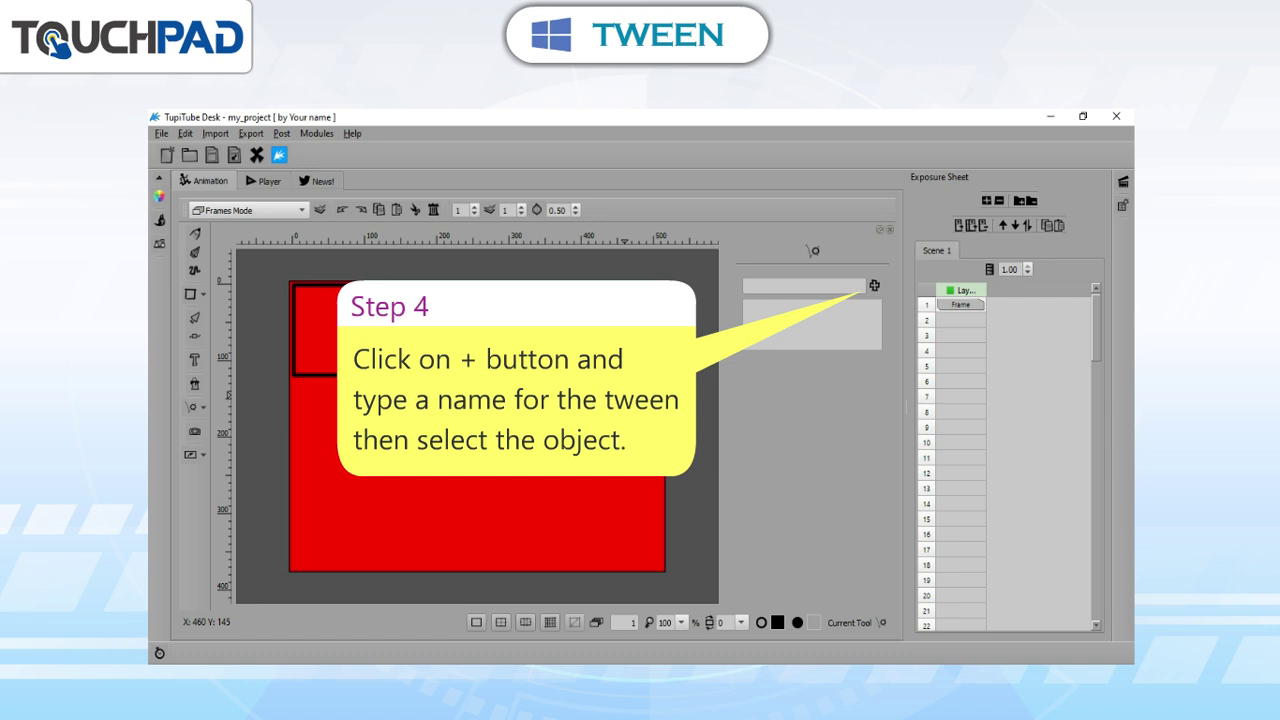
text(rectangle)
click(874, 285)
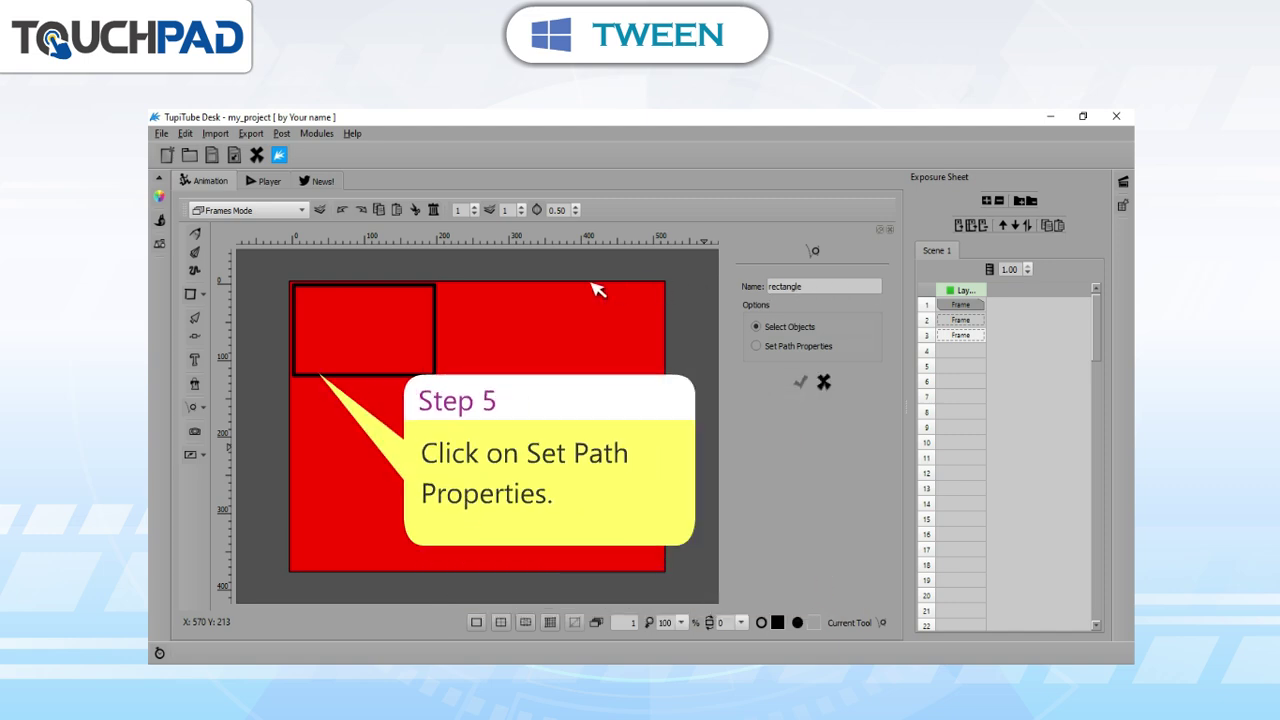
Apply it to the small top-left rectangle along a winding 93-frame path and save.
click(395, 290)
click(757, 345)
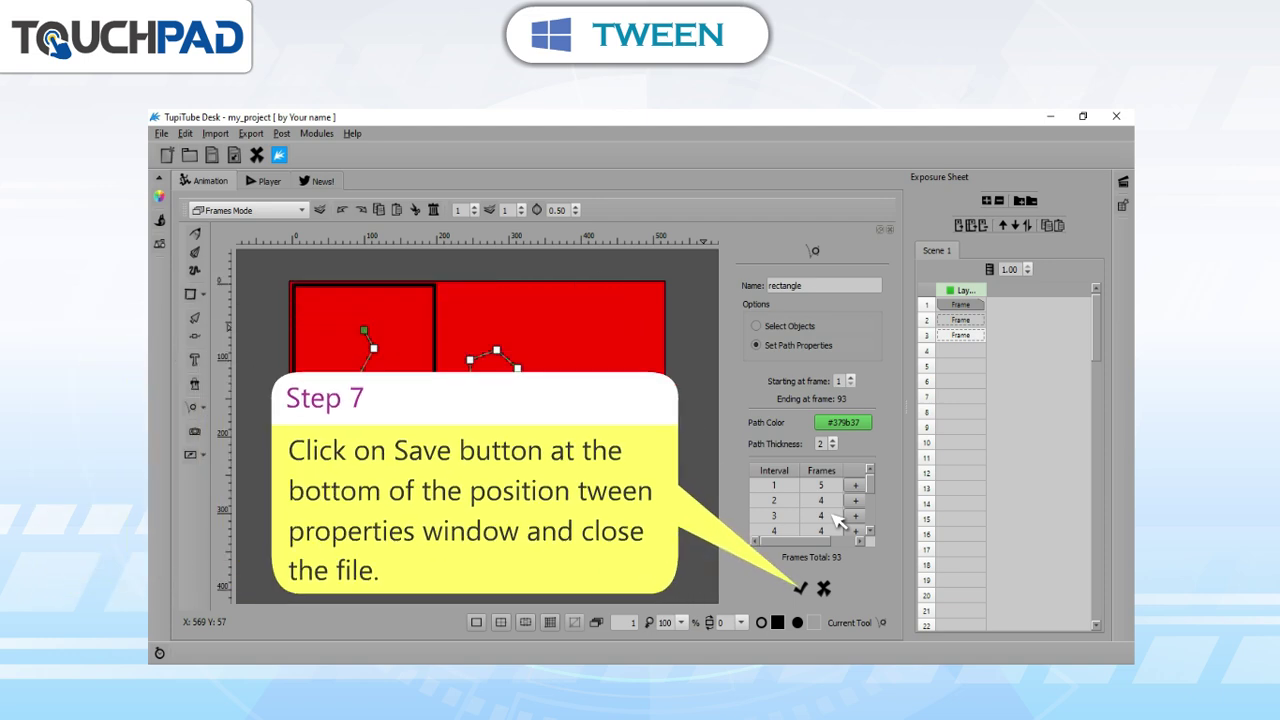
click(802, 587)
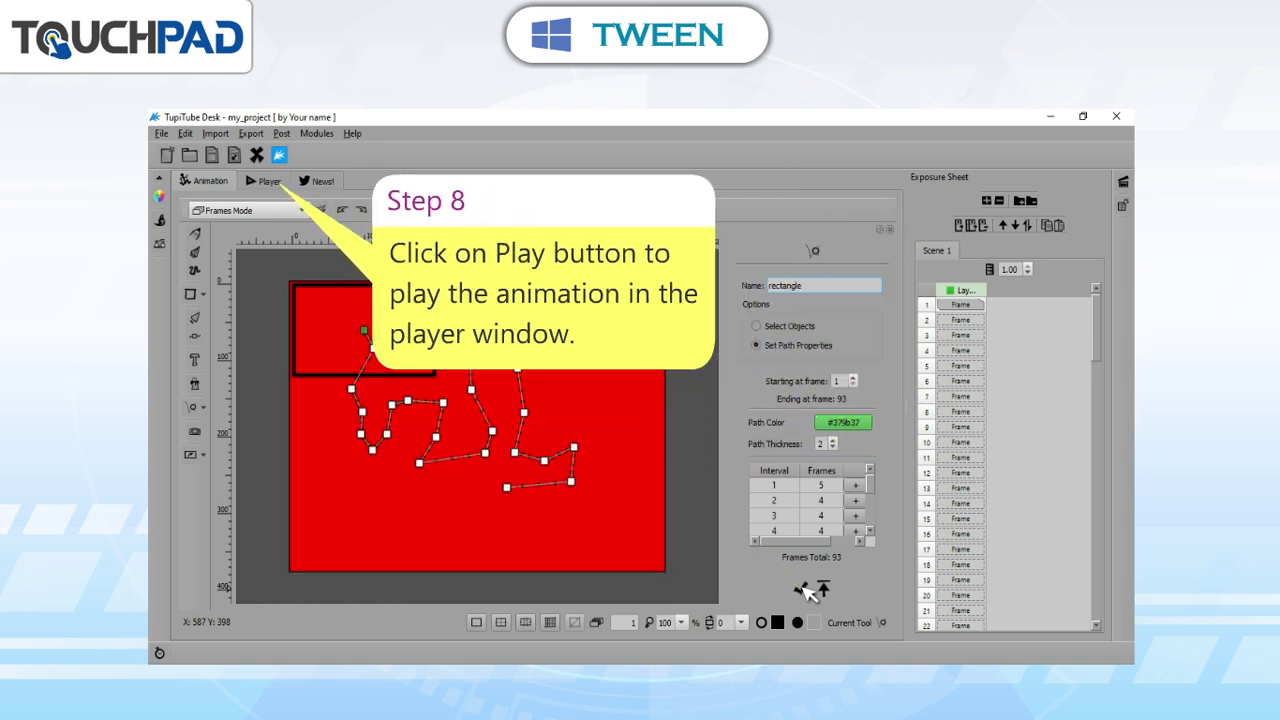
Play the rectangle's motion tween in the Player preview.
click(268, 182)
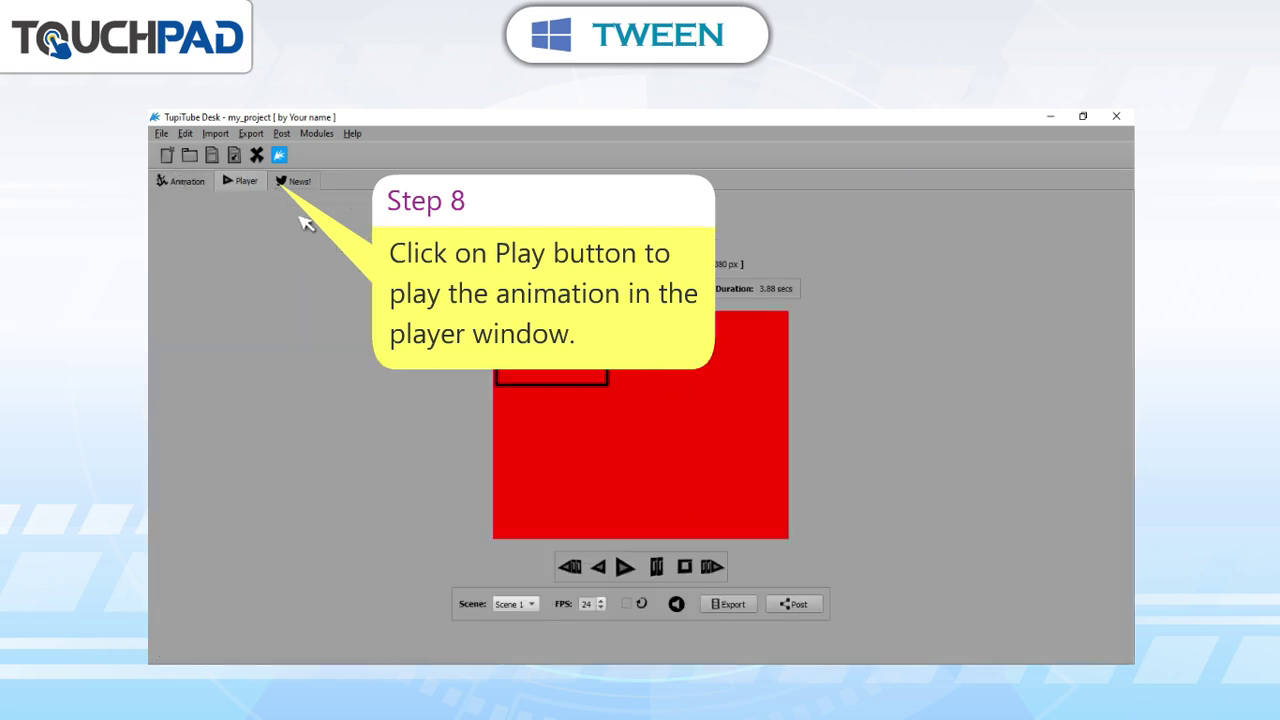
click(598, 567)
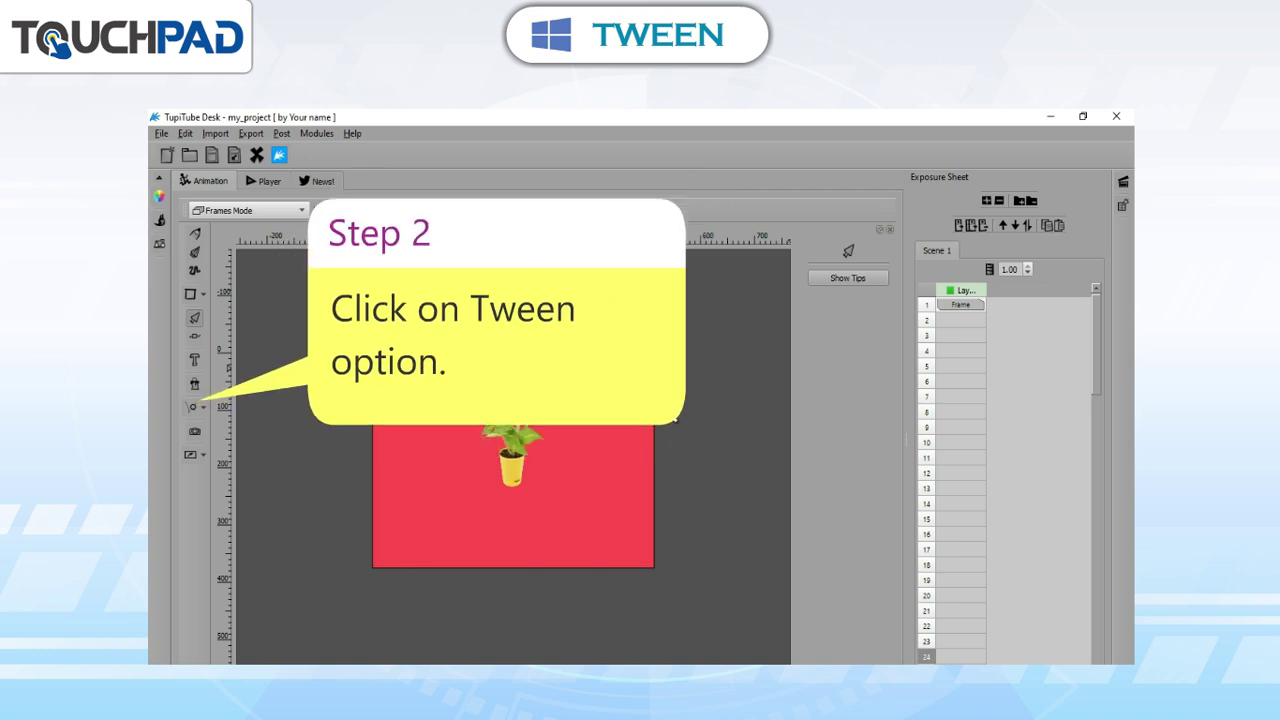
Create a new rotation tween named 'gamla'.
click(197, 404)
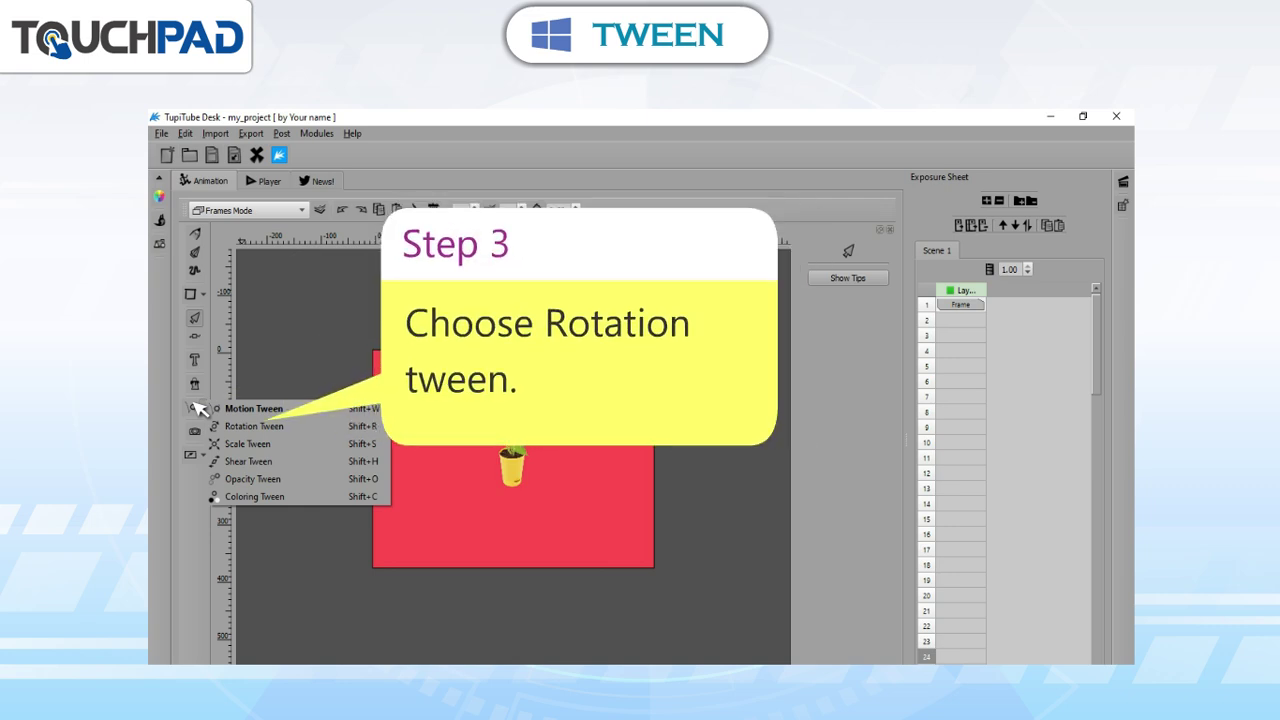
click(250, 428)
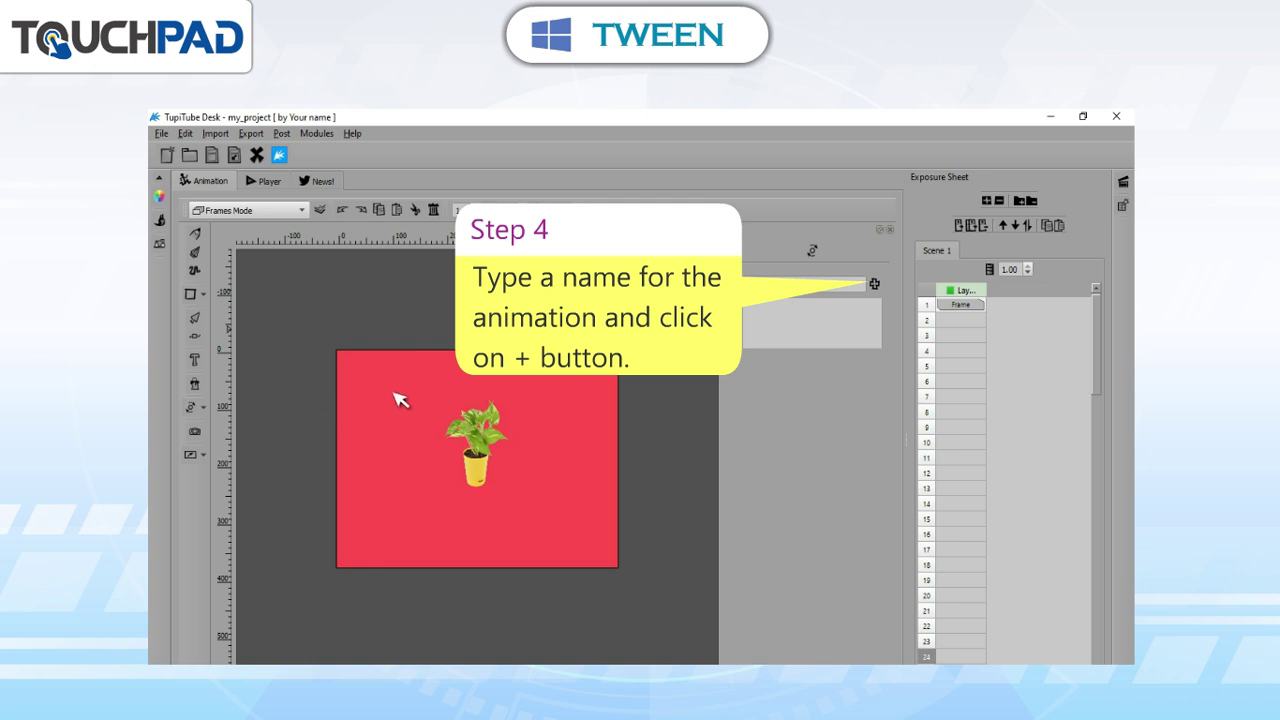
click(874, 284)
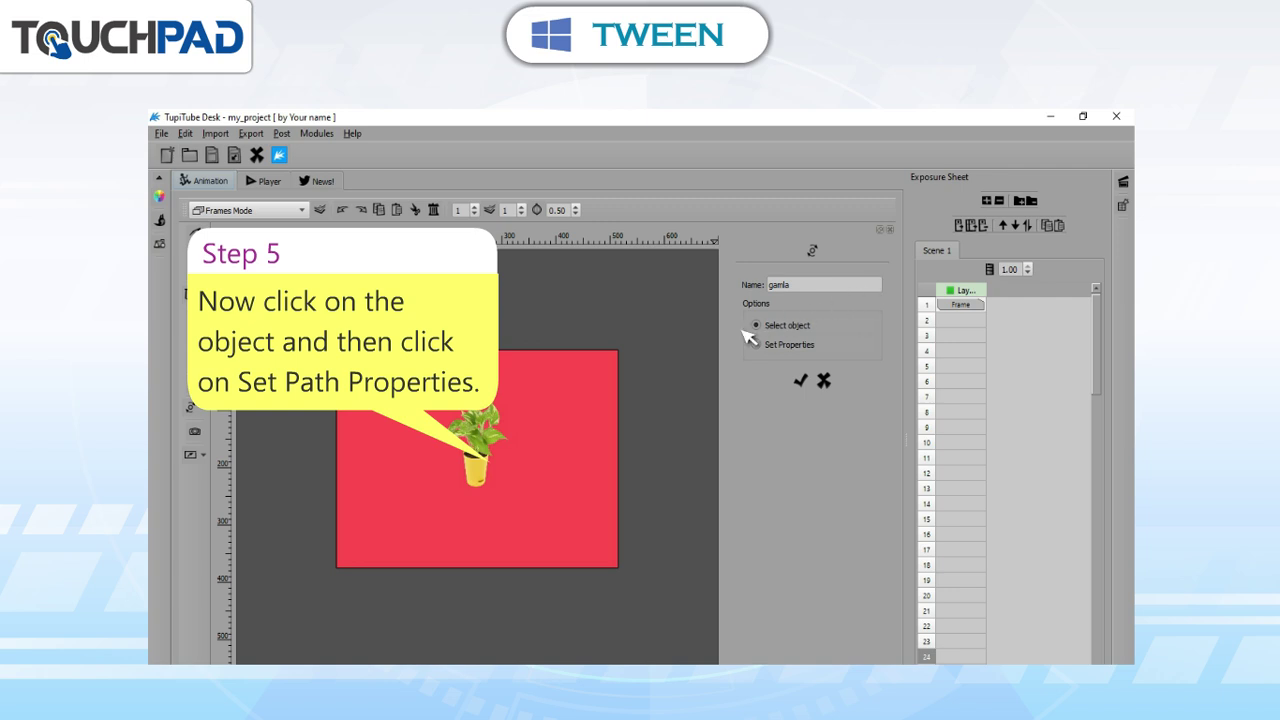
Rotate the potted plant continuously clockwise at 1.95 degrees per frame and save.
click(492, 433)
click(757, 344)
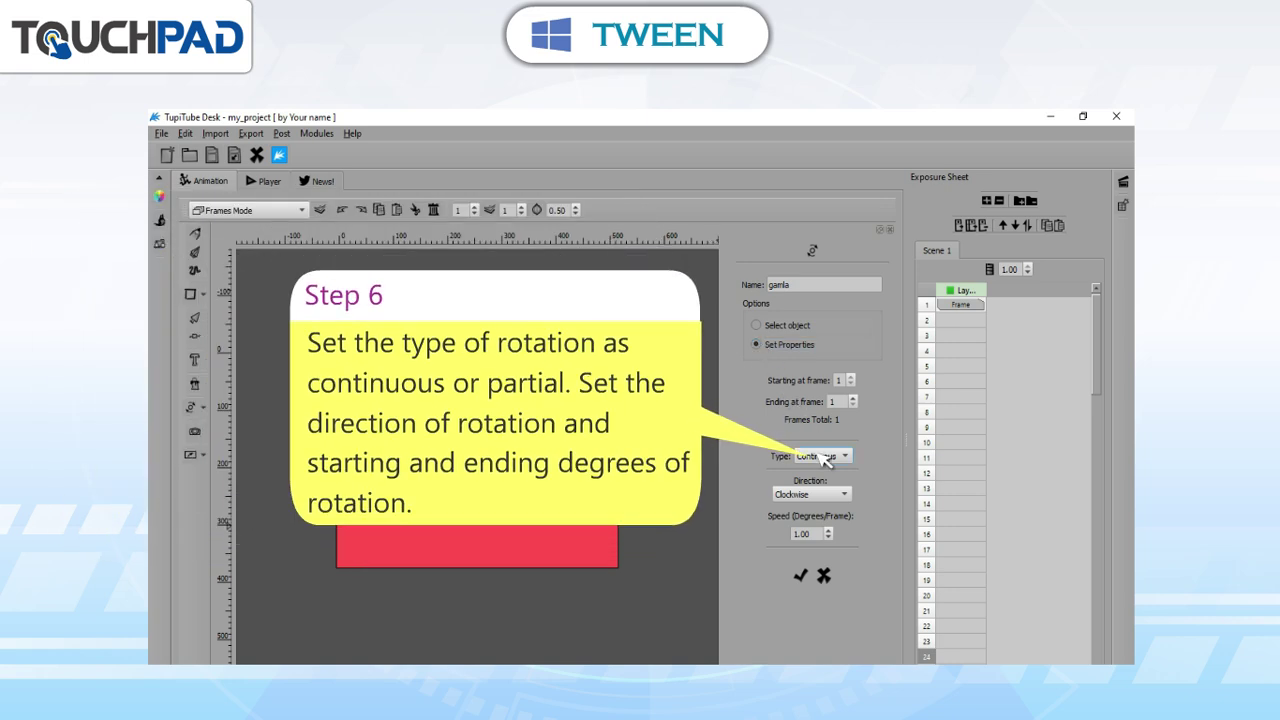
scroll(806, 534, up, 19)
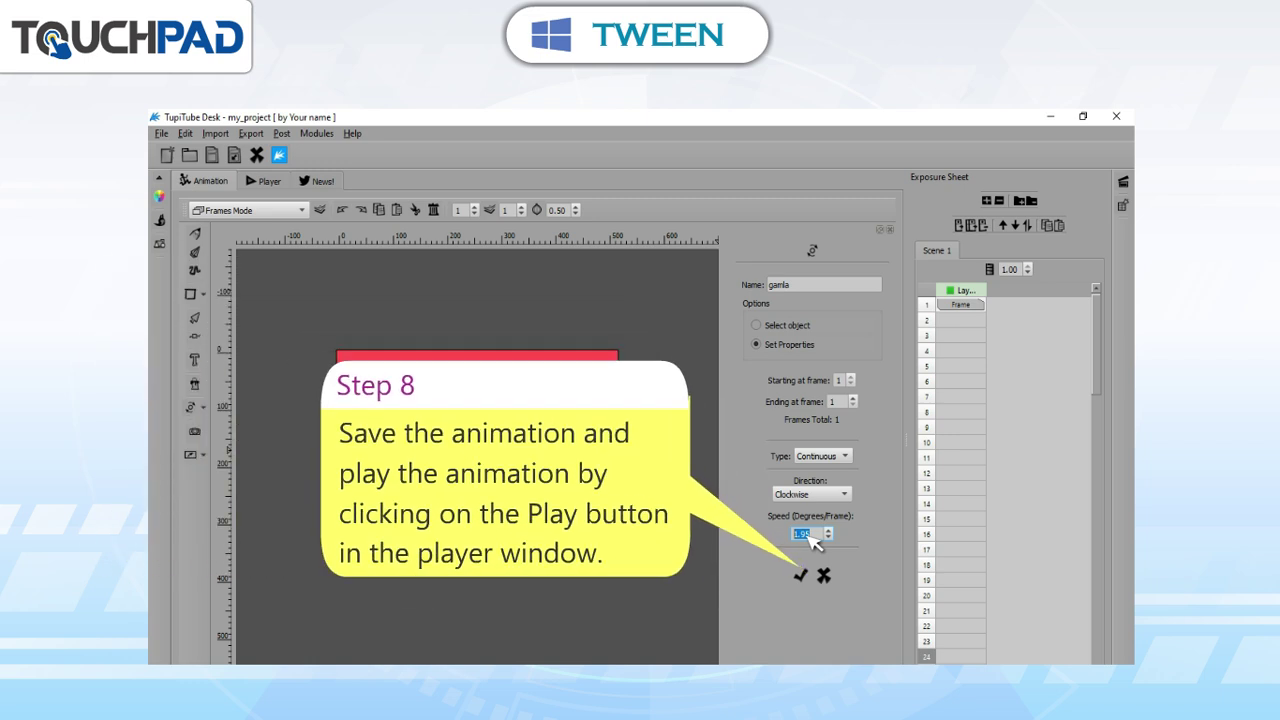
click(801, 576)
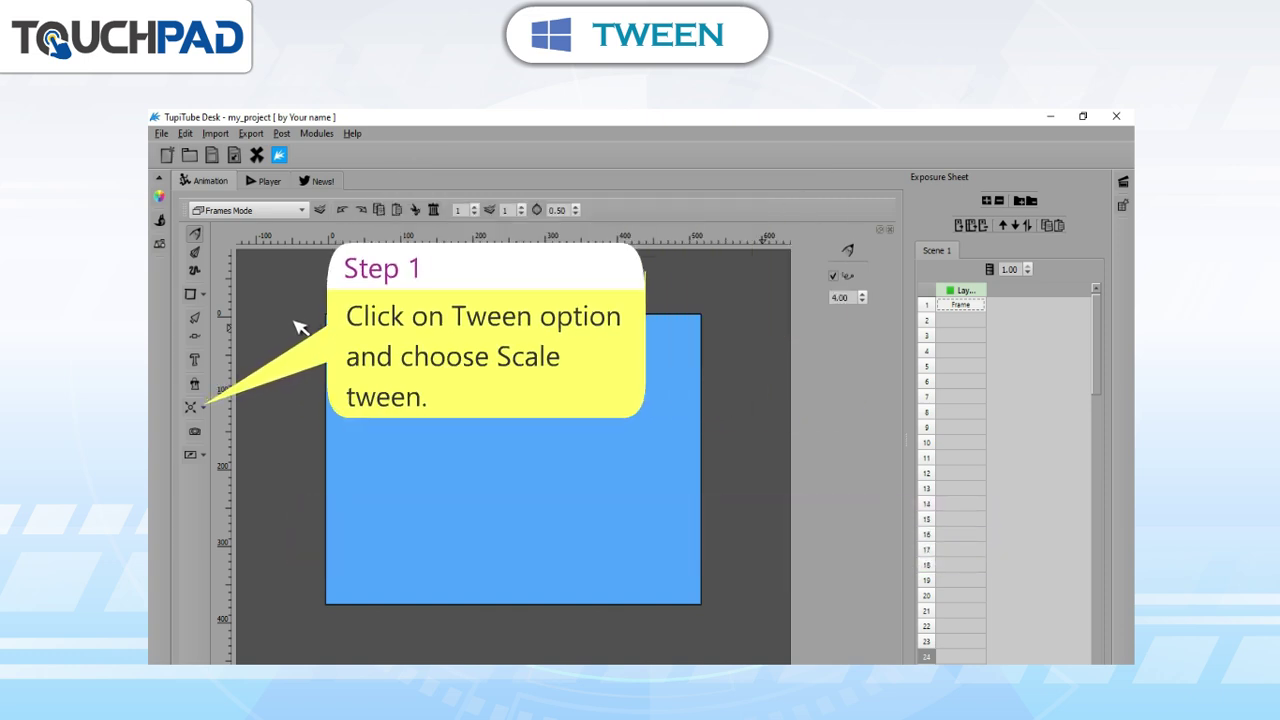
Create a new scale tween named 'line'.
click(203, 407)
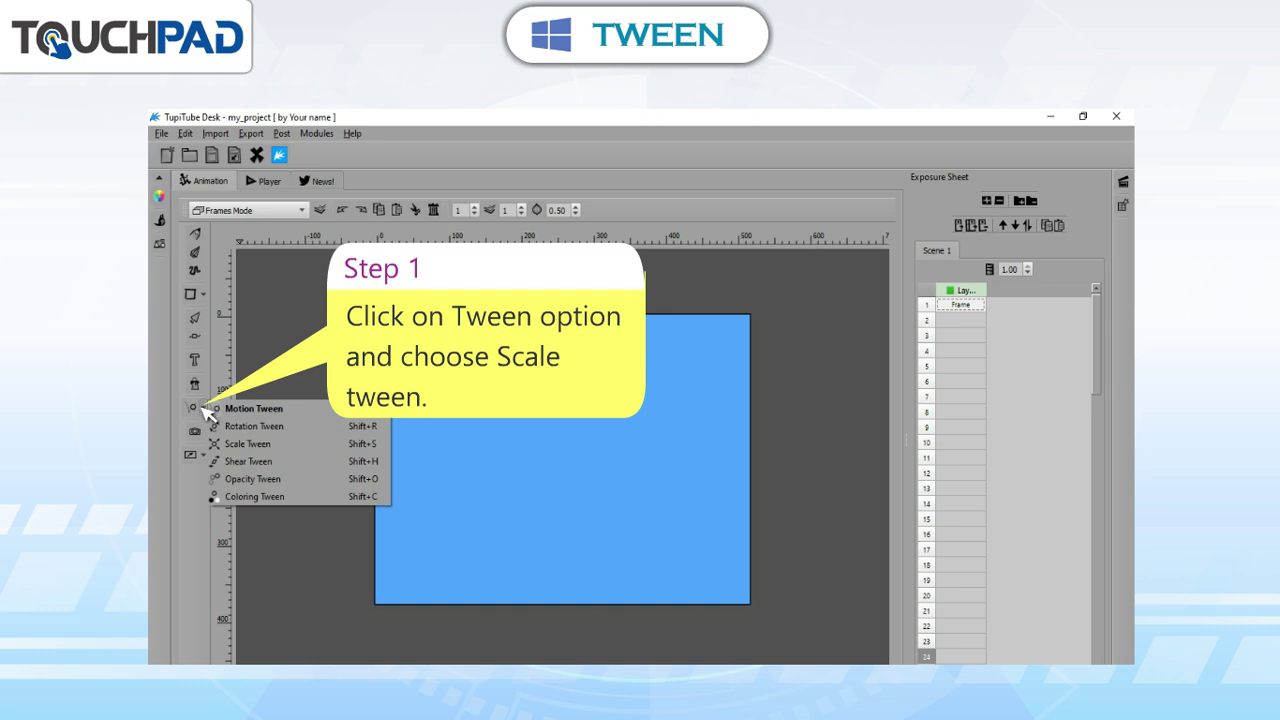
click(248, 445)
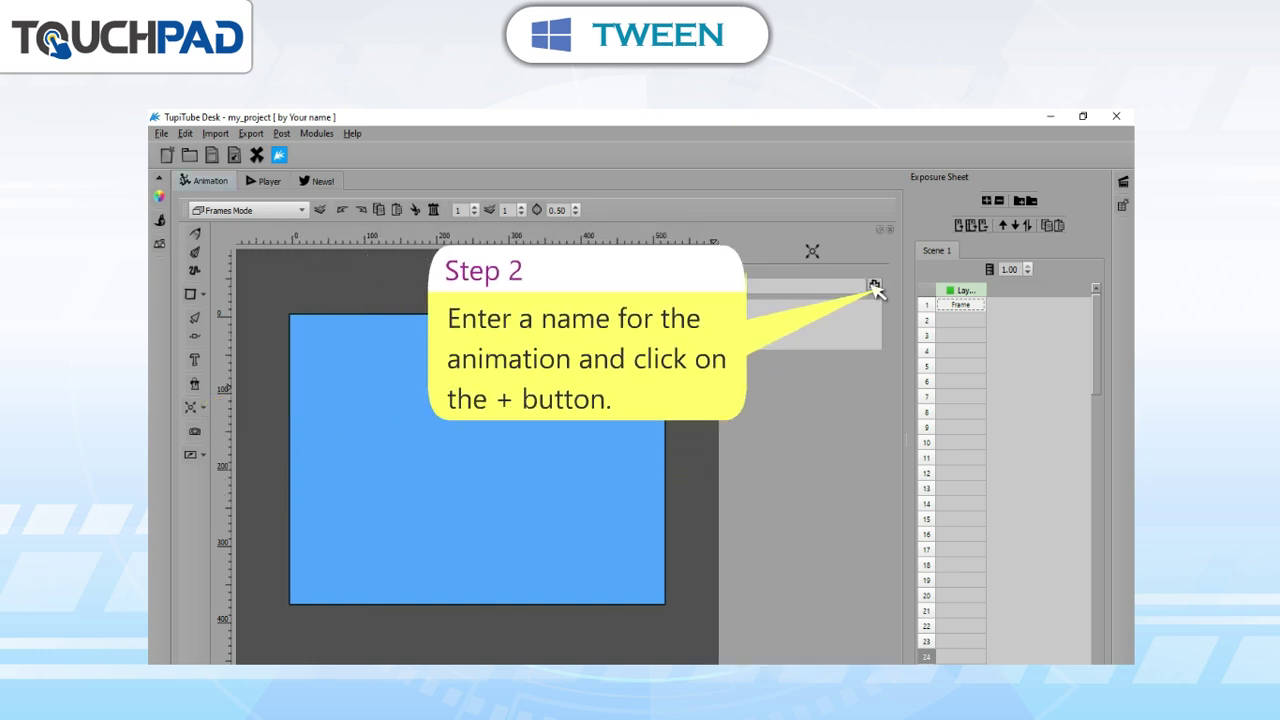
click(874, 286)
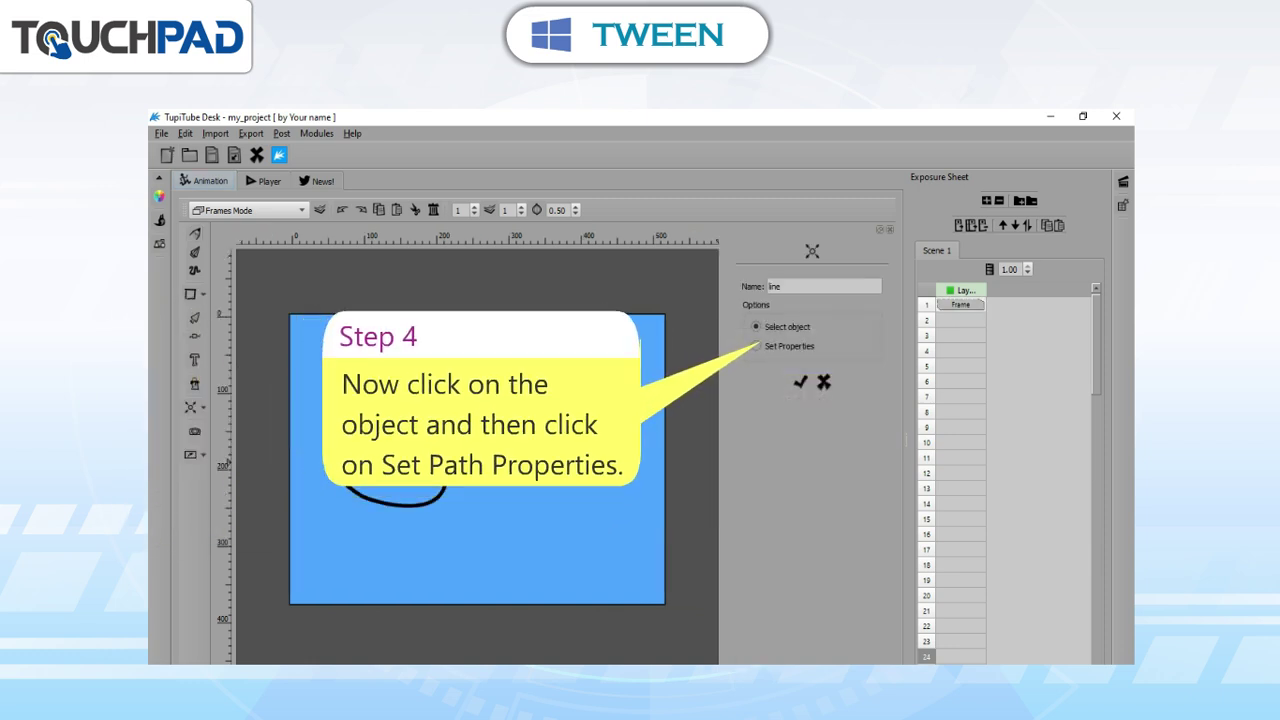
Scale width and height by 1.120 over 2 frames, looping, and save.
click(757, 346)
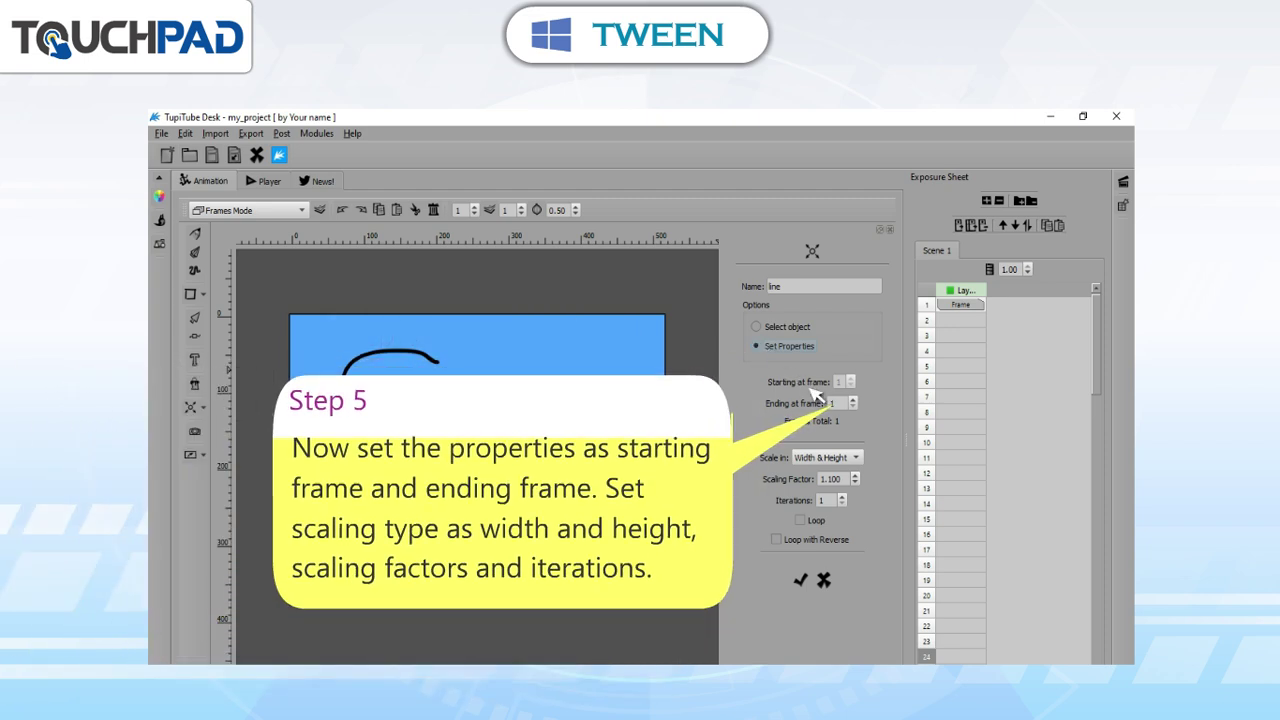
scroll(836, 402, up, 1)
scroll(836, 480, up, 2)
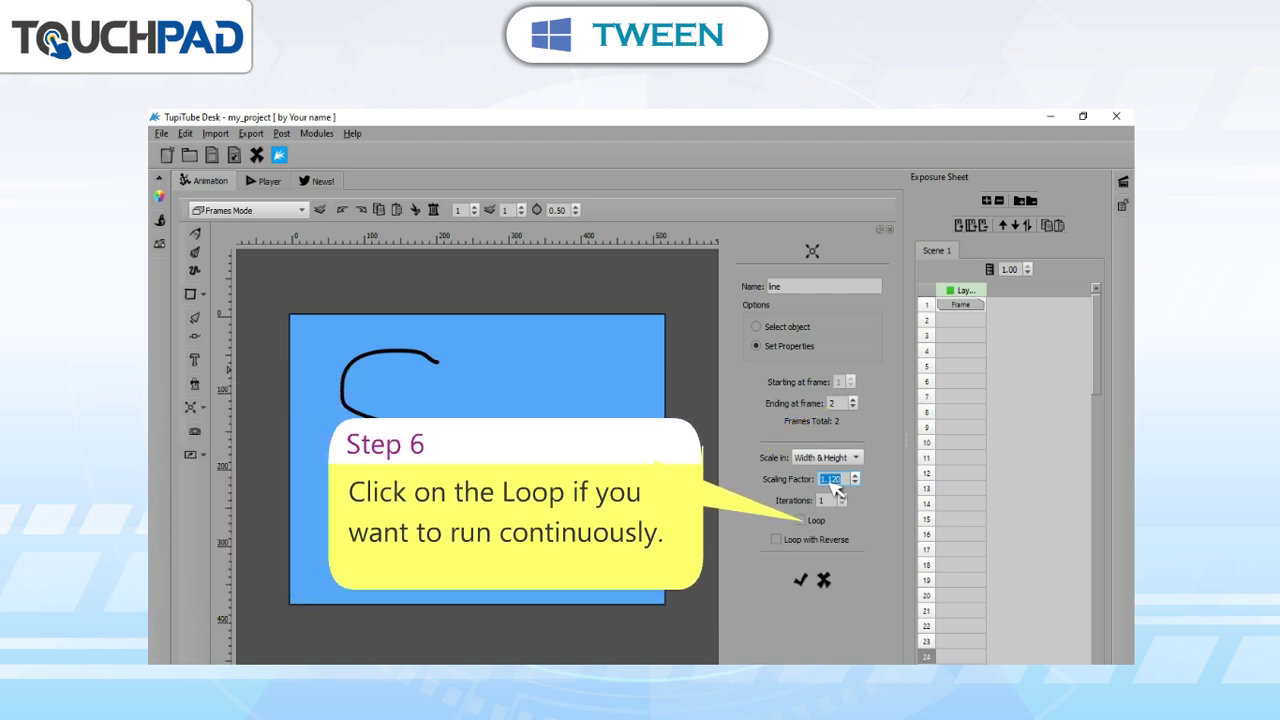
click(802, 520)
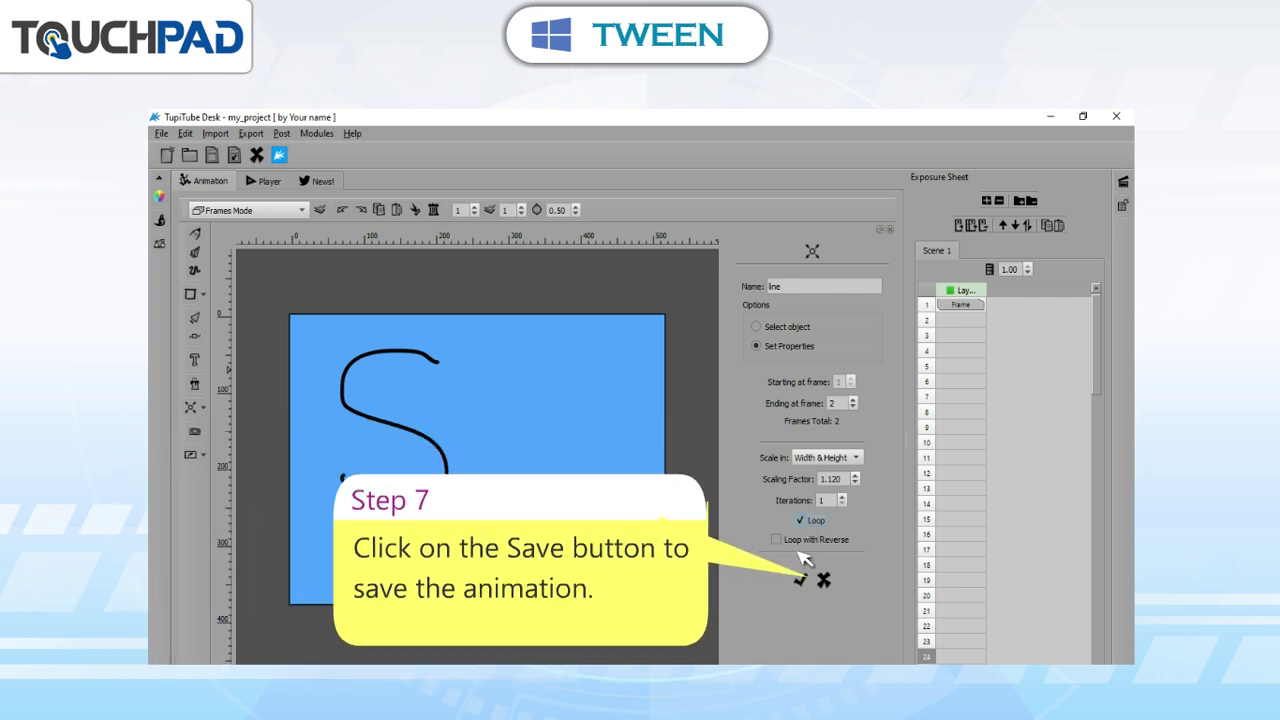
click(798, 579)
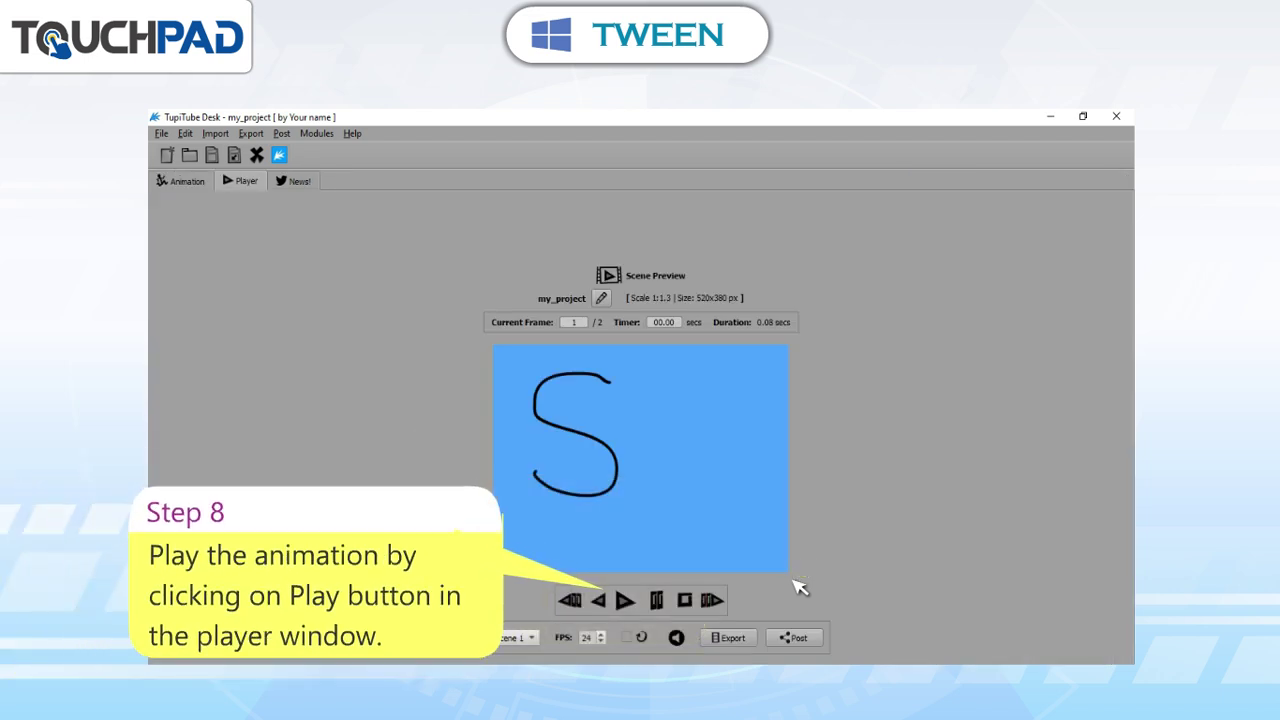
Play the S drawing's scale tween in reverse in the Player.
click(598, 601)
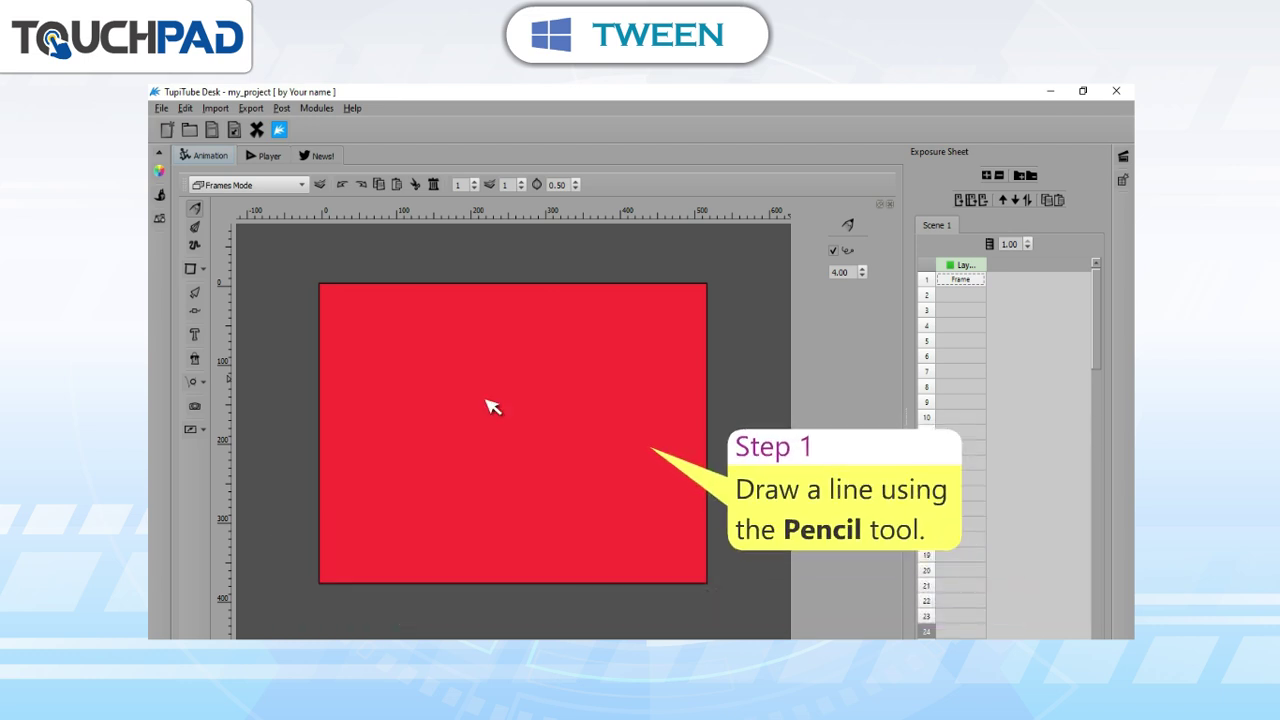
Draw a curved black line on the red canvas and create a shear tween named 'lines'.
drag(388, 363, 546, 335)
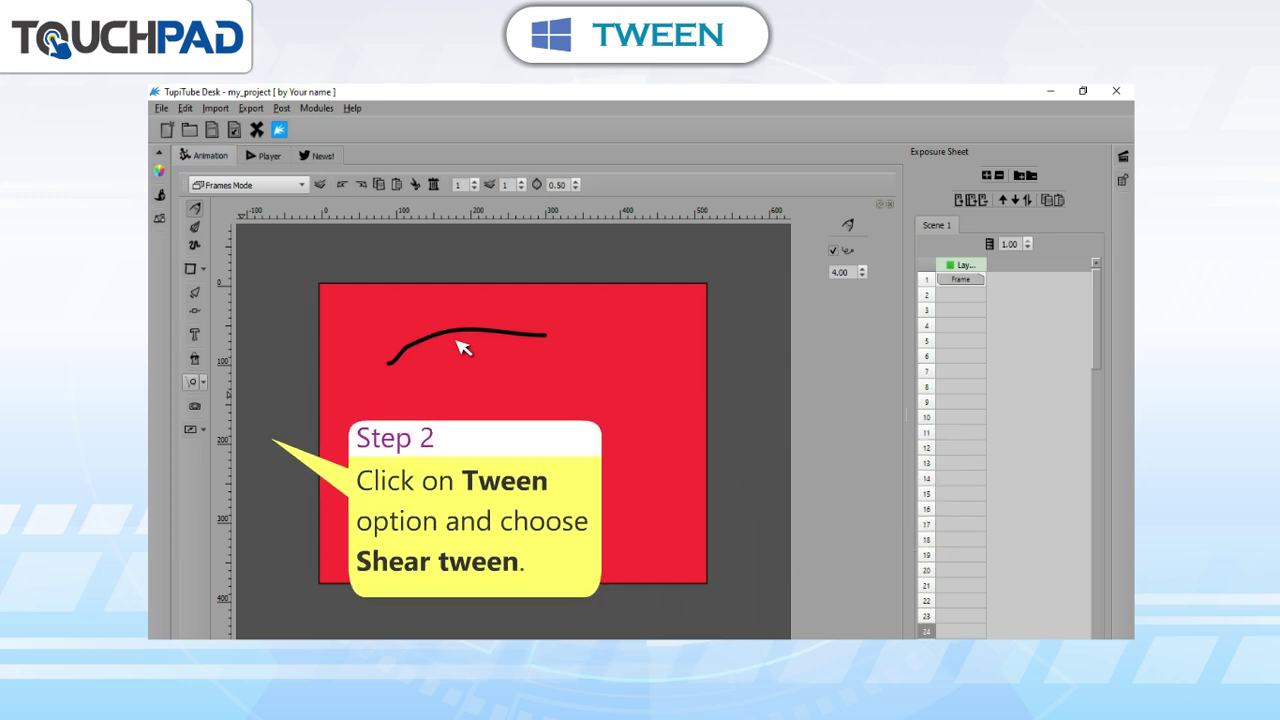
click(203, 382)
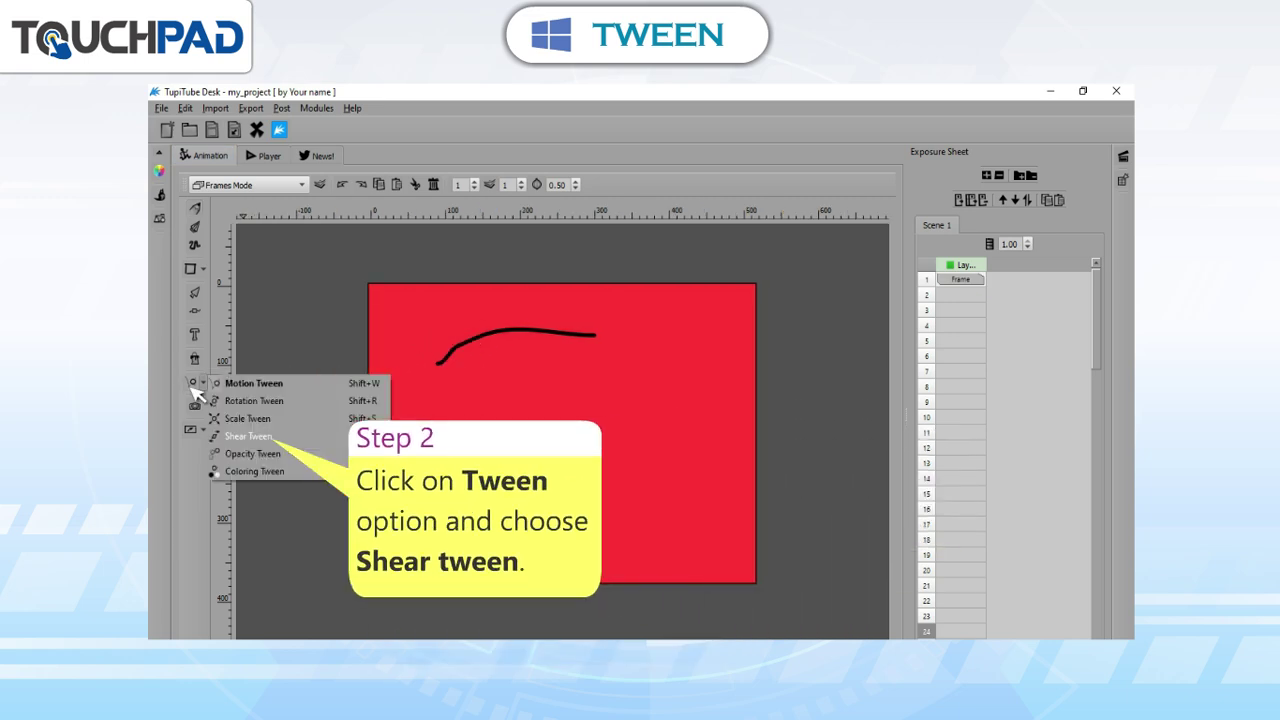
click(240, 431)
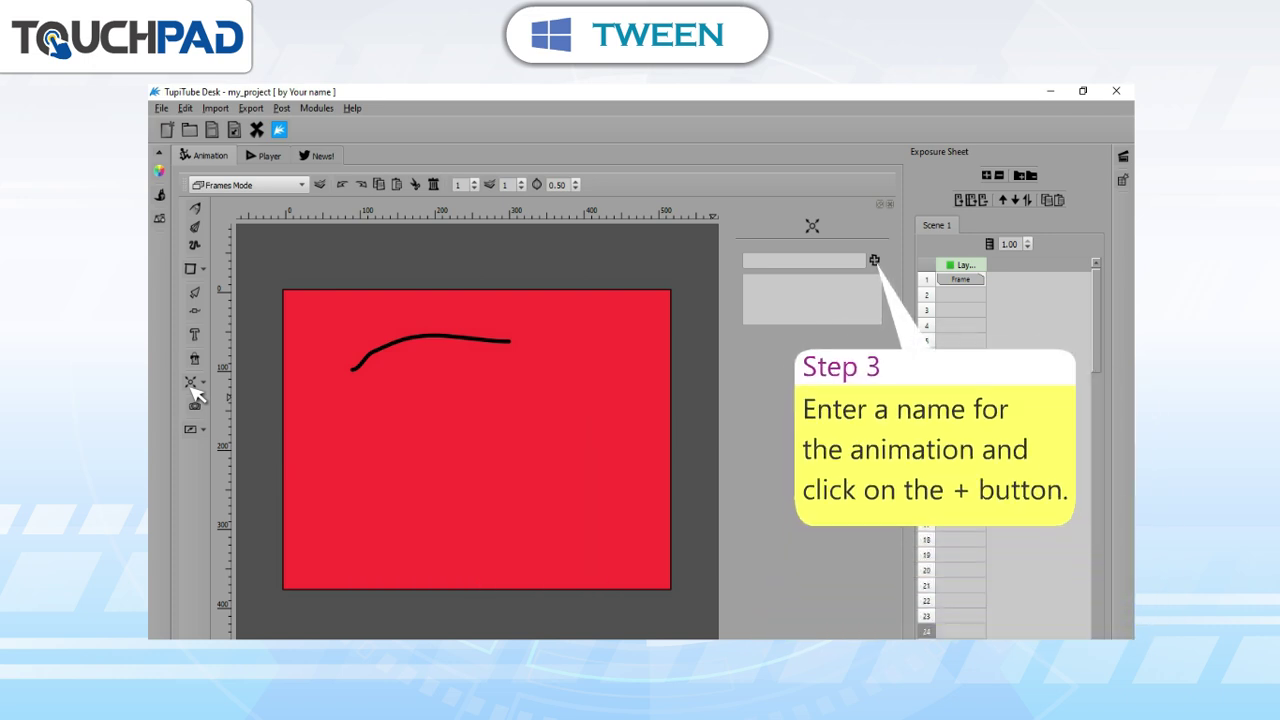
text(lines)
click(875, 262)
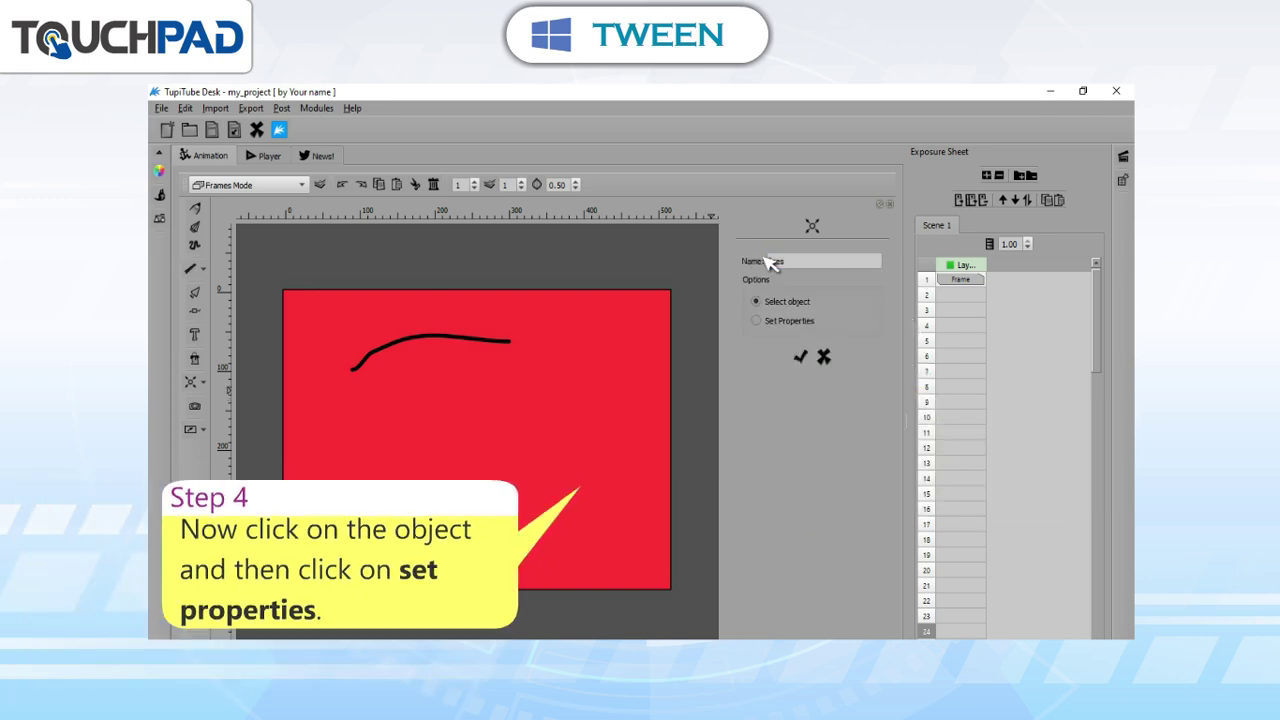
Apply it to the line with scaling factor 1.140 ending at frame 4, and save.
click(474, 404)
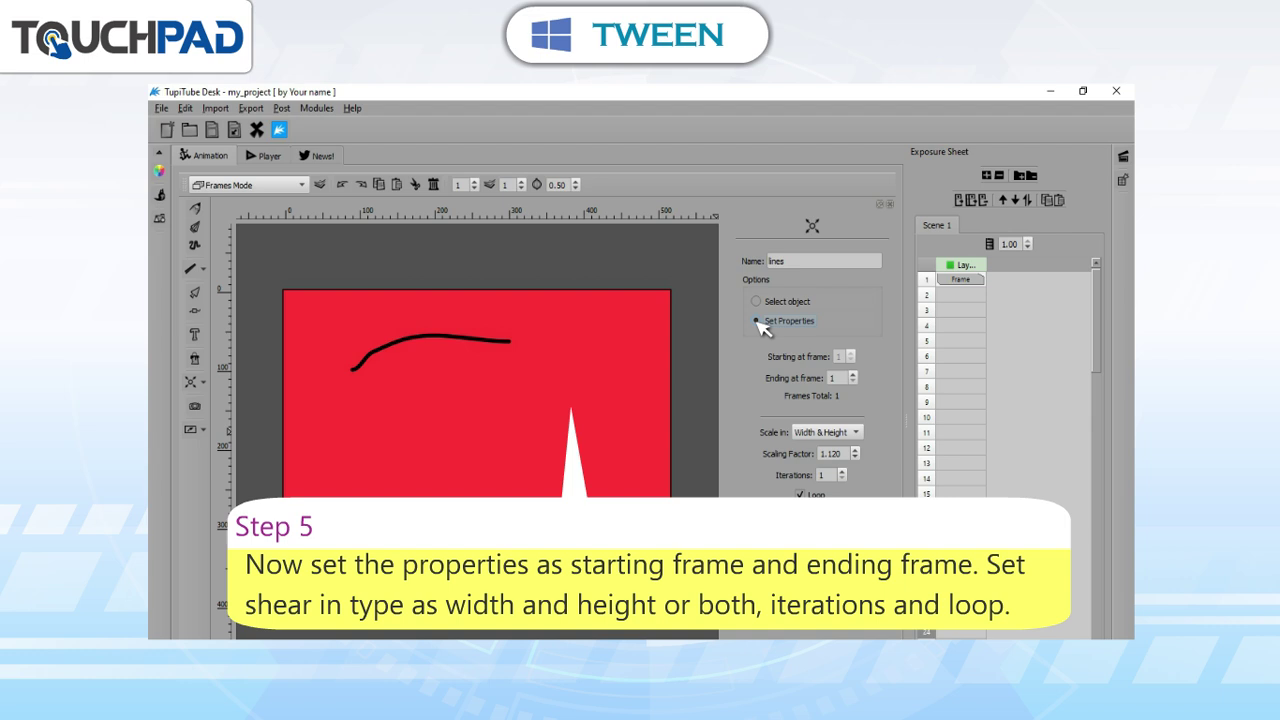
click(854, 450)
click(854, 450)
click(853, 375)
click(853, 375)
click(853, 375)
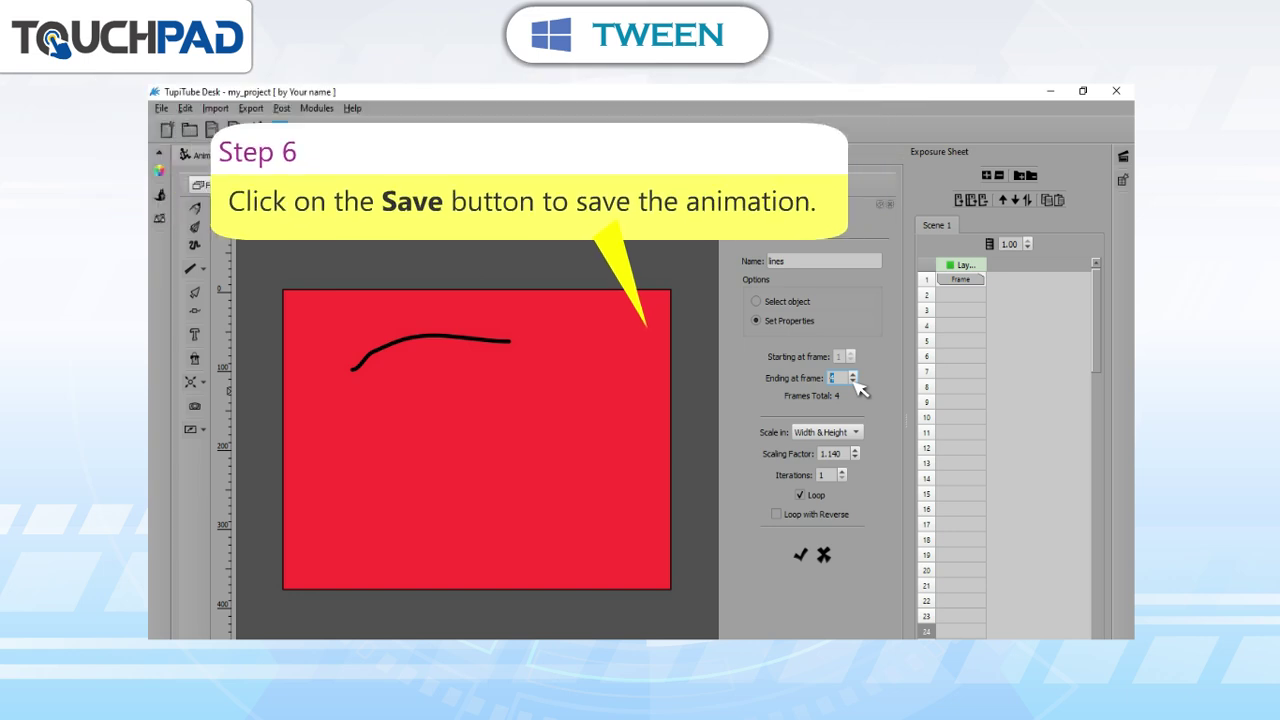
click(800, 554)
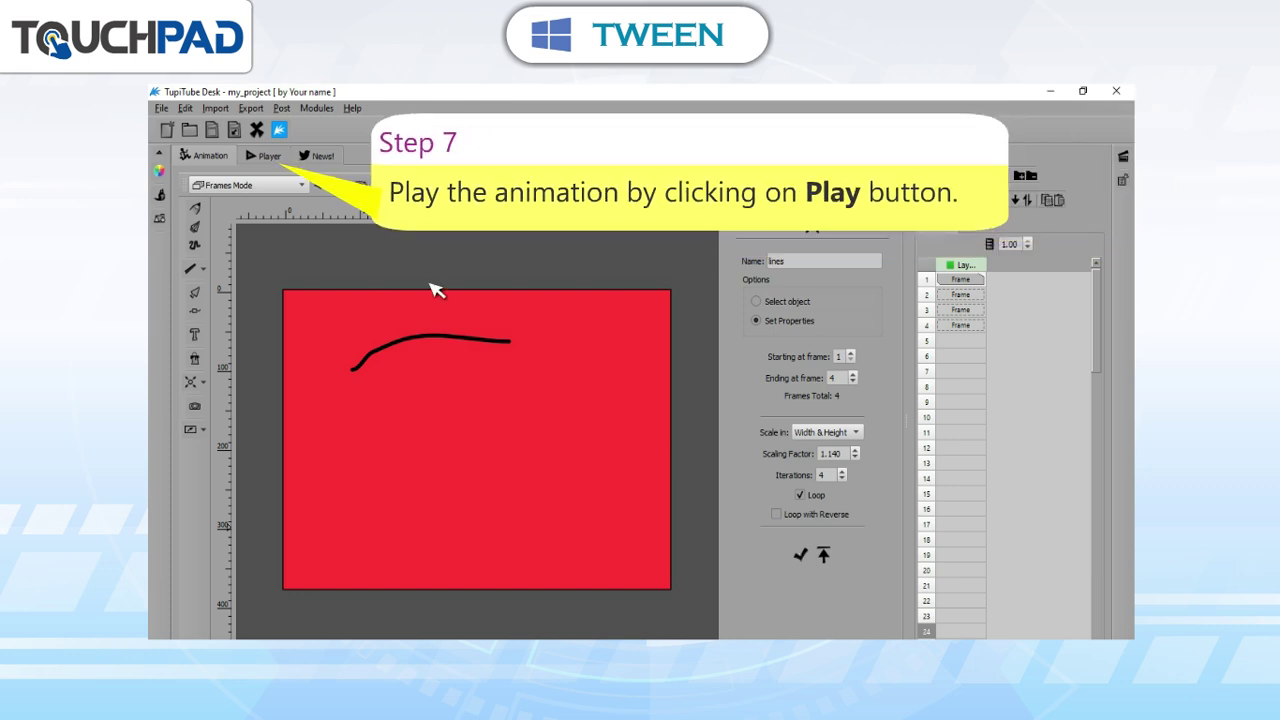
click(261, 158)
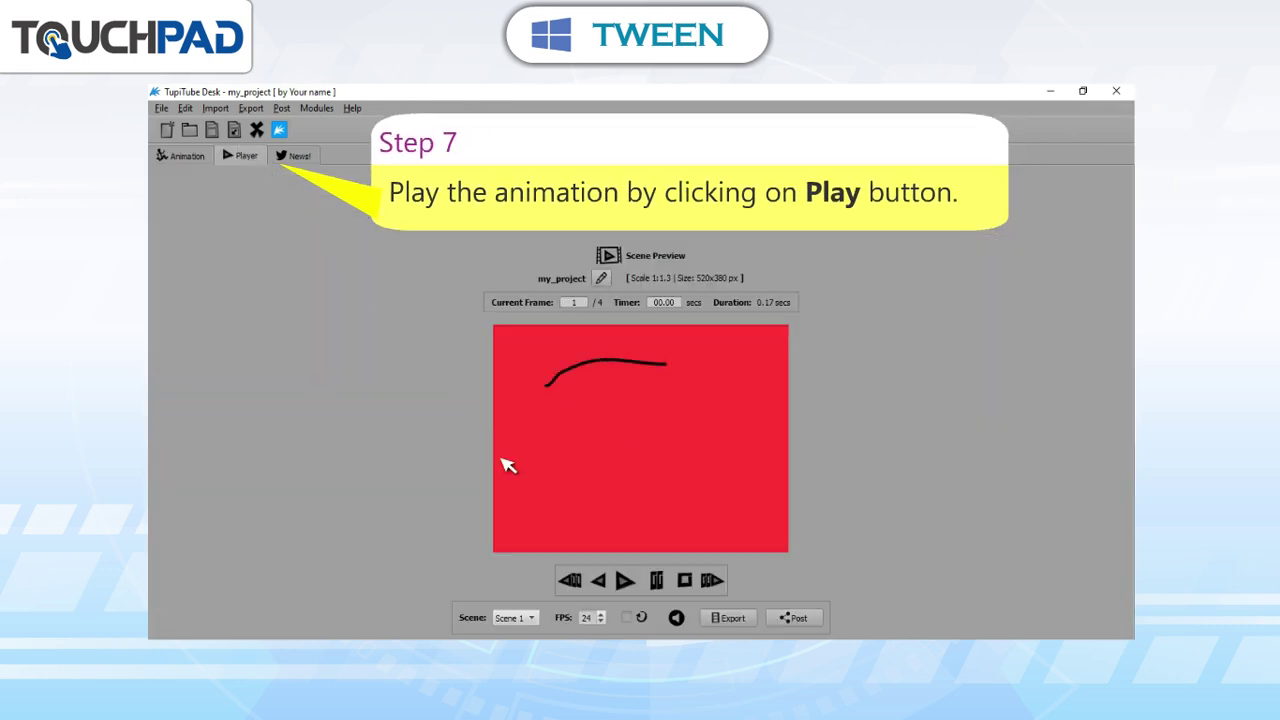
Play the line's shear tween in the Player preview.
click(624, 580)
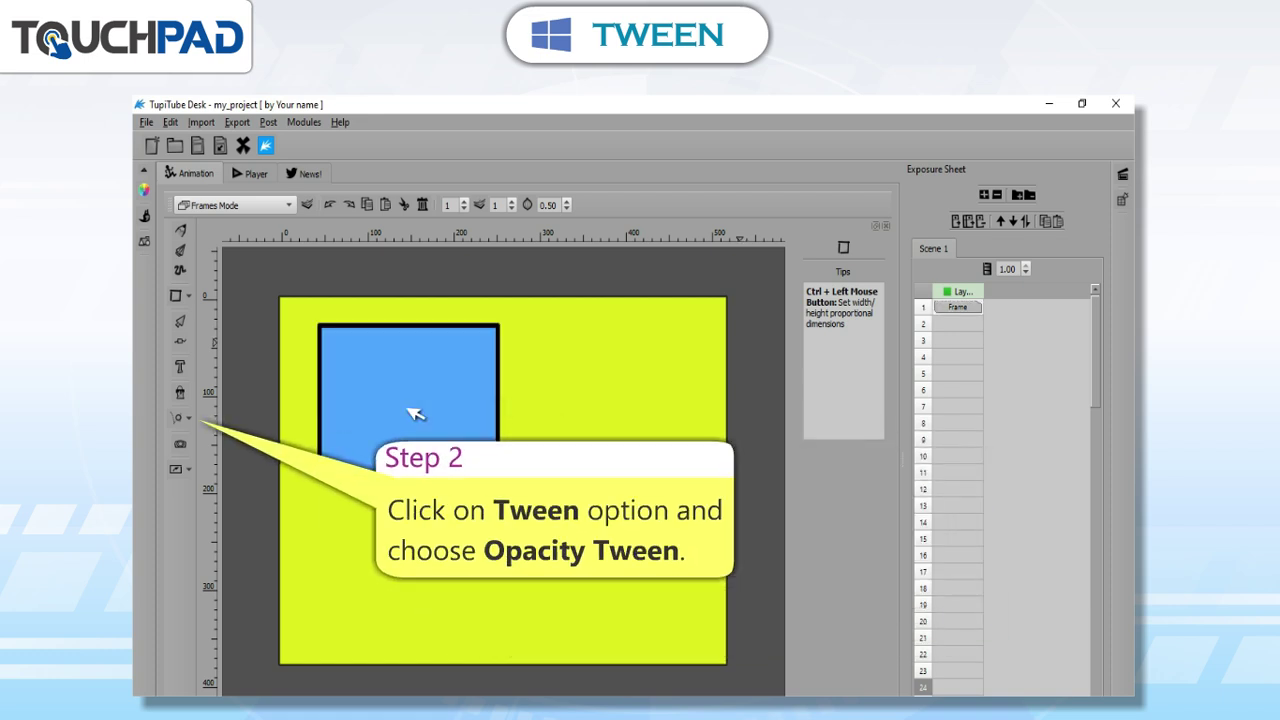
Create a new opacity tween named 'rectangle'.
click(189, 419)
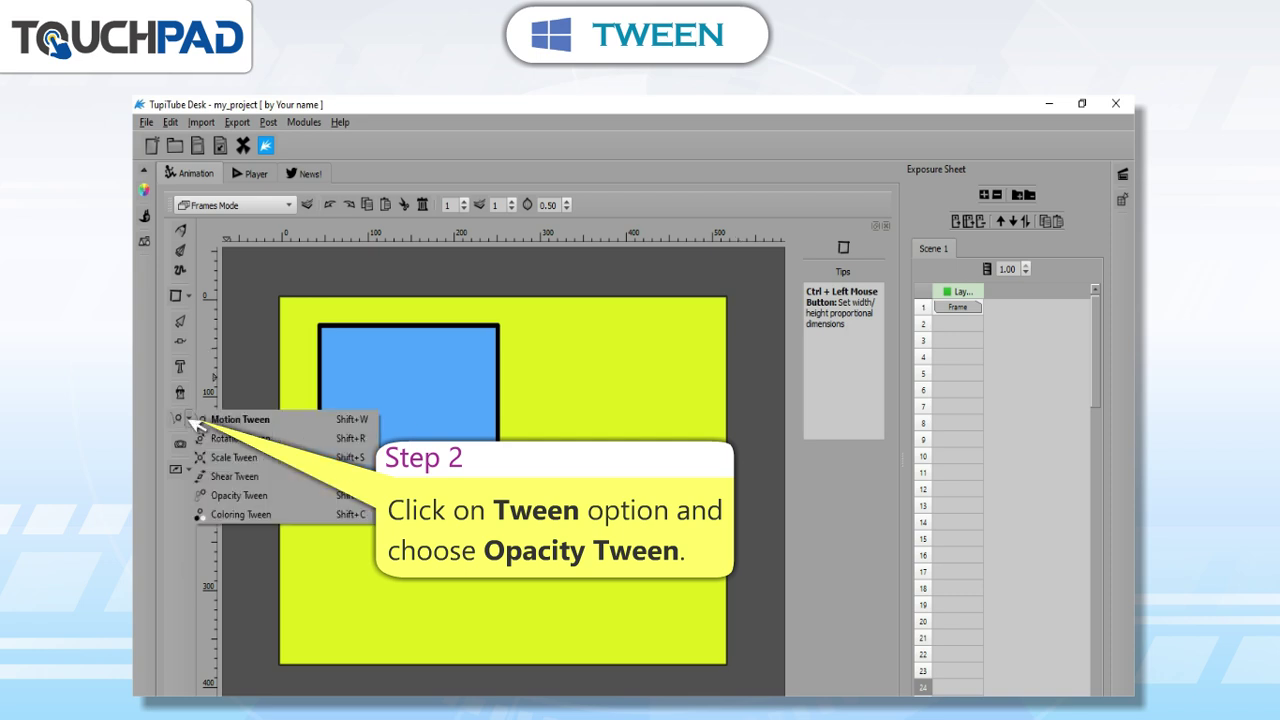
click(260, 496)
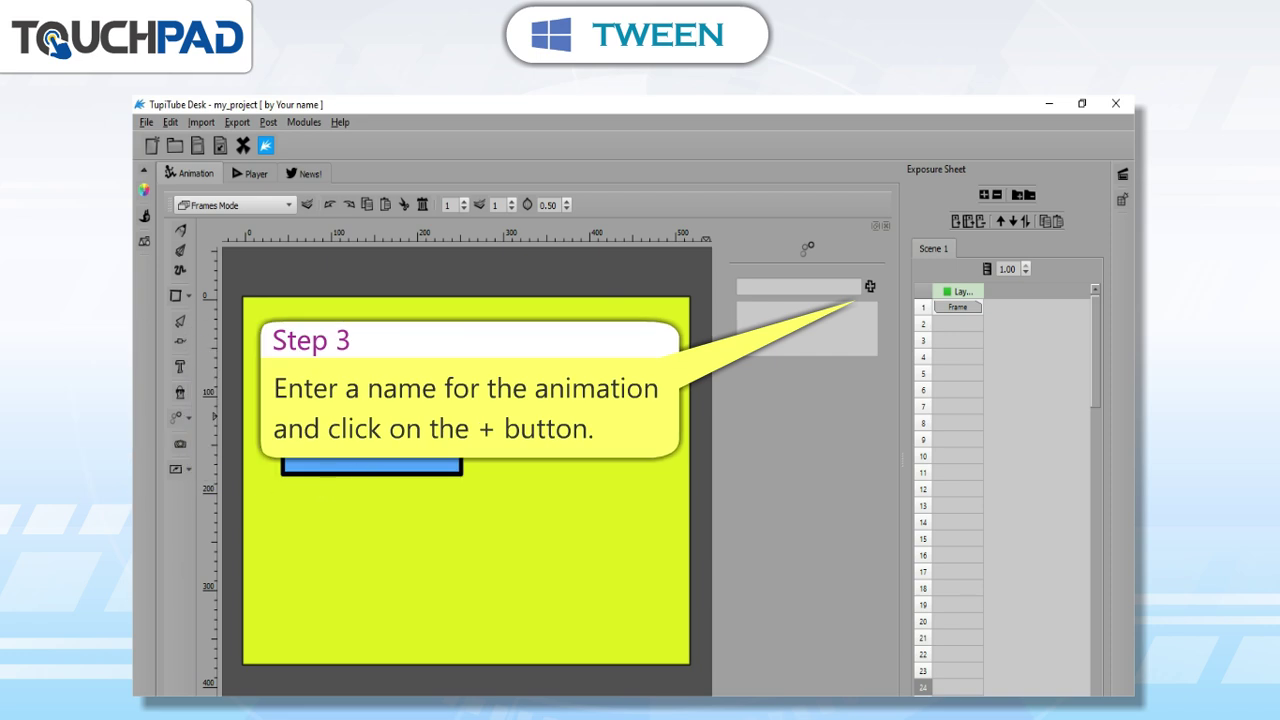
text(rectangle)
key(Return)
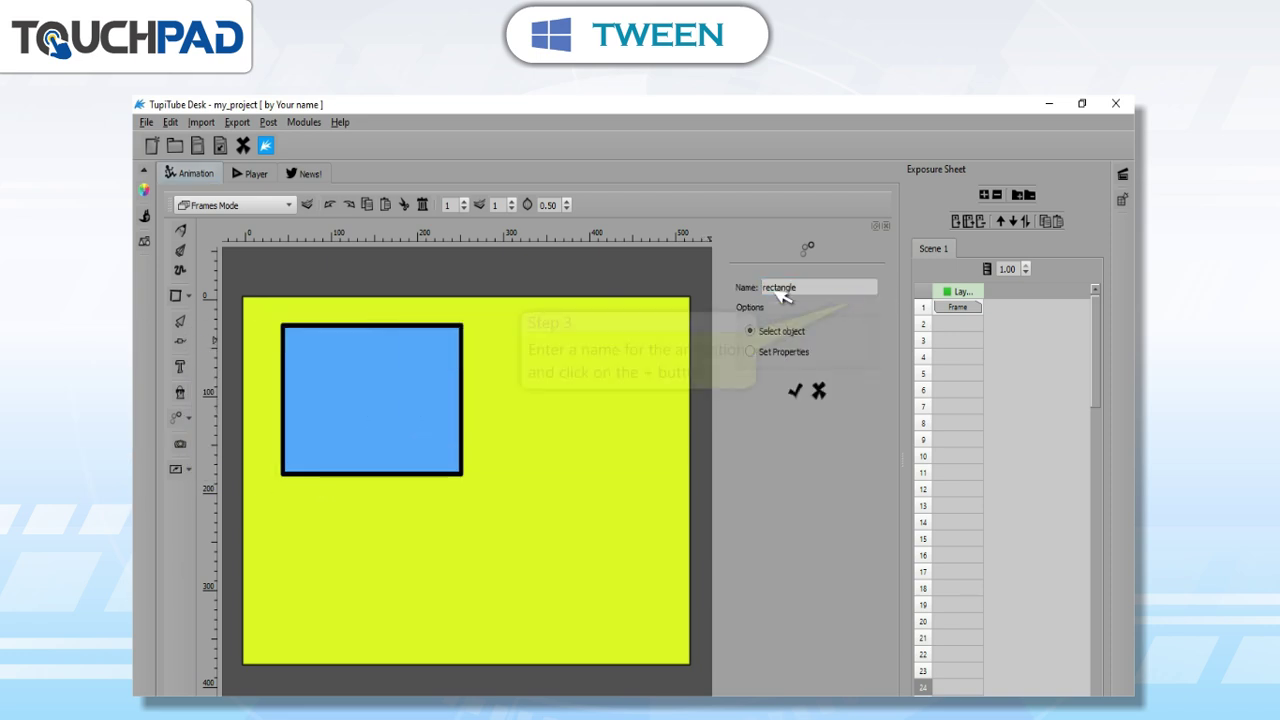
Fade the blue rectangle from 1.00 to 0.20 over frames 1–5, looping, and save.
click(400, 340)
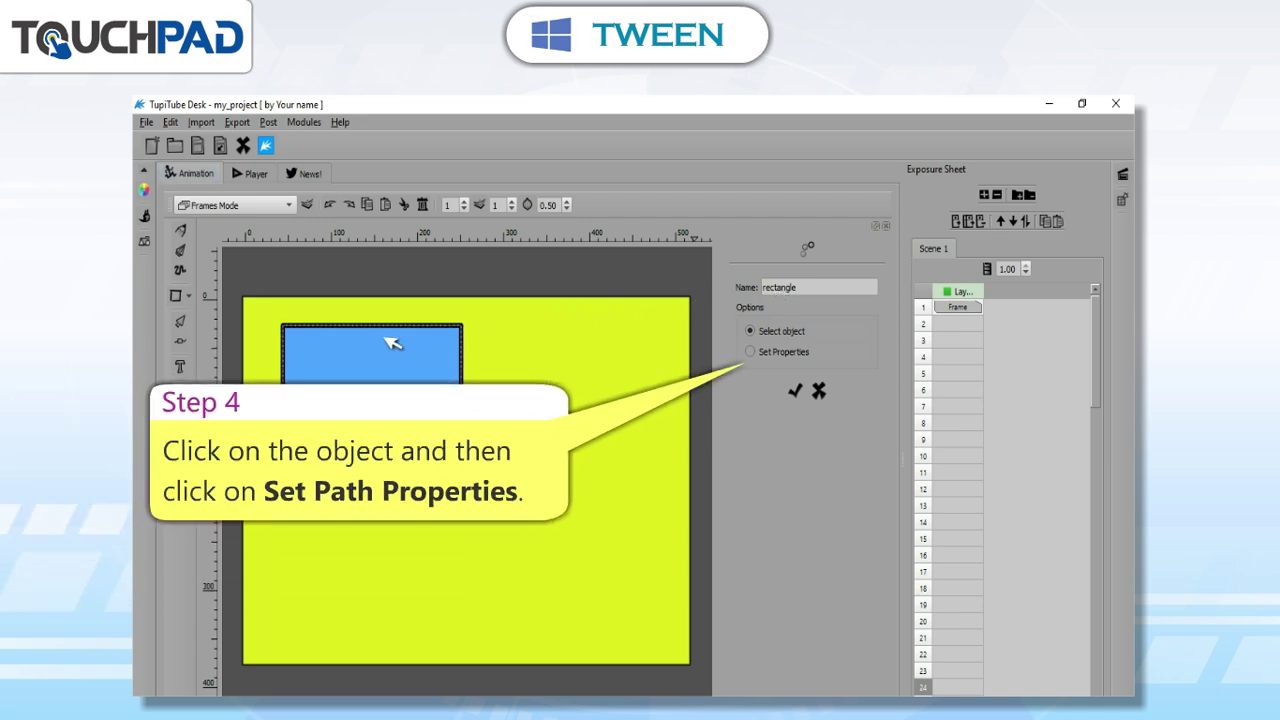
click(760, 353)
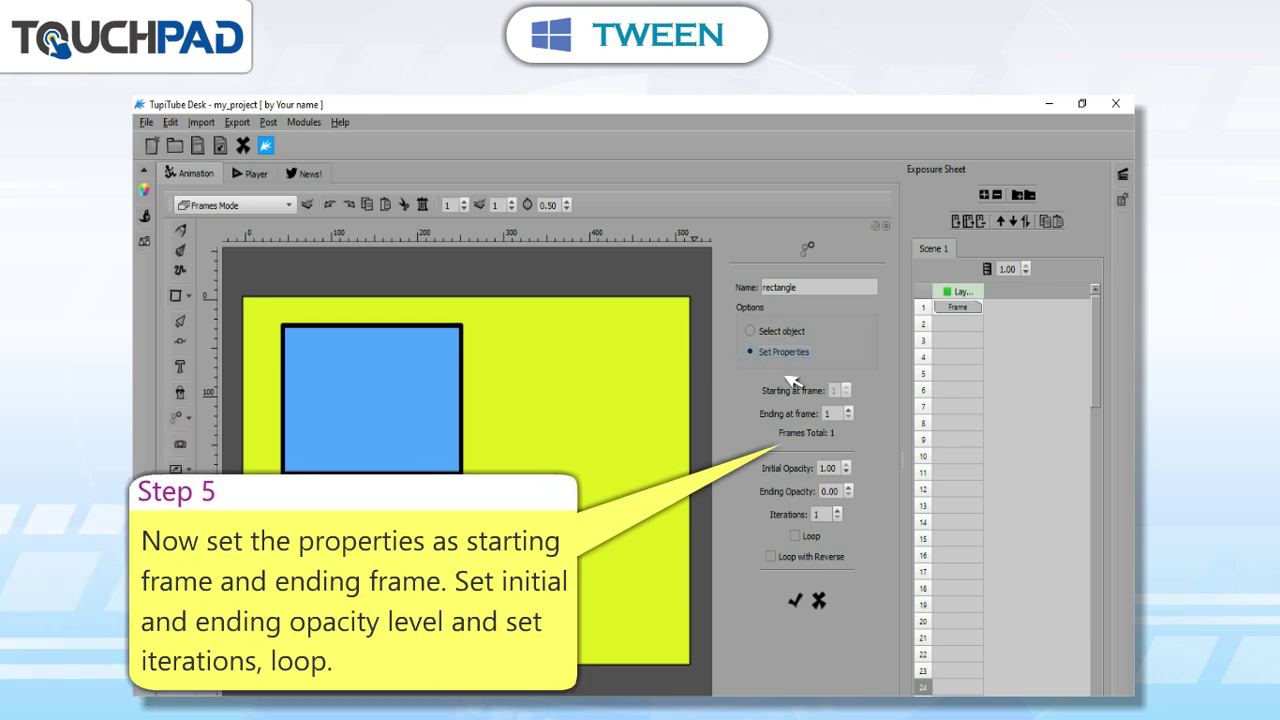
scroll(838, 414, up, 4)
scroll(848, 492, up, 2)
click(796, 536)
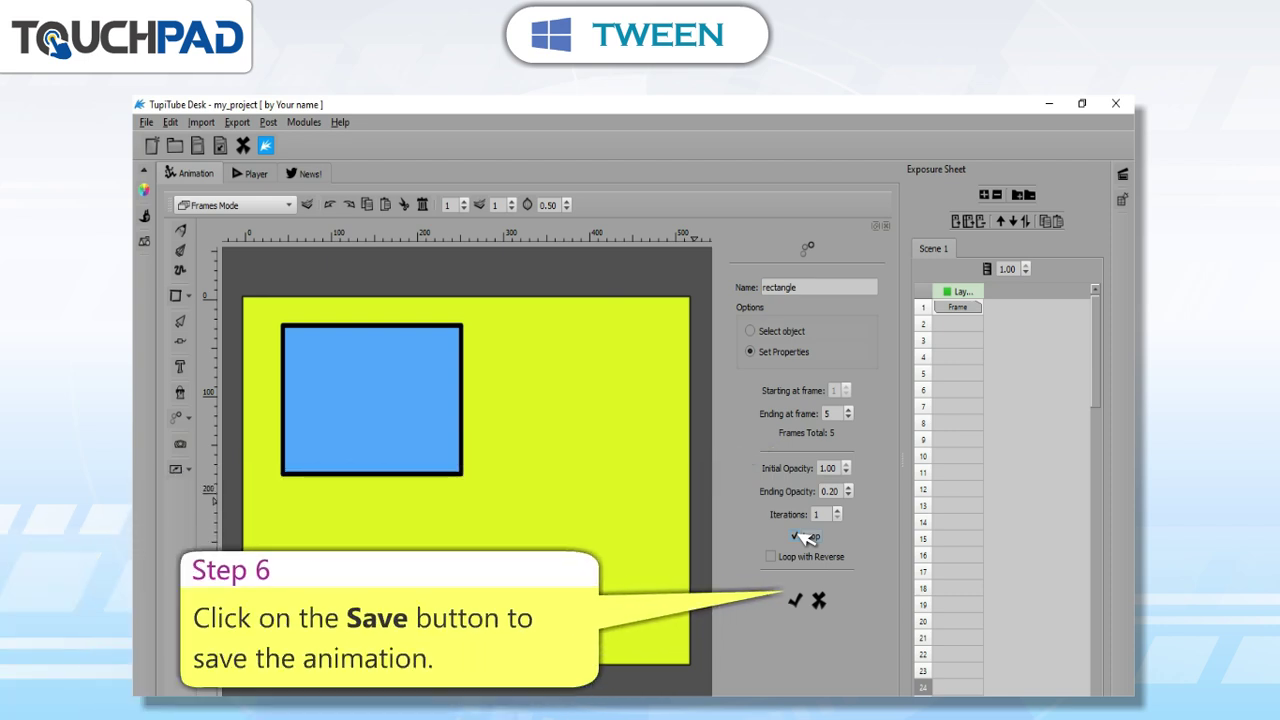
click(797, 602)
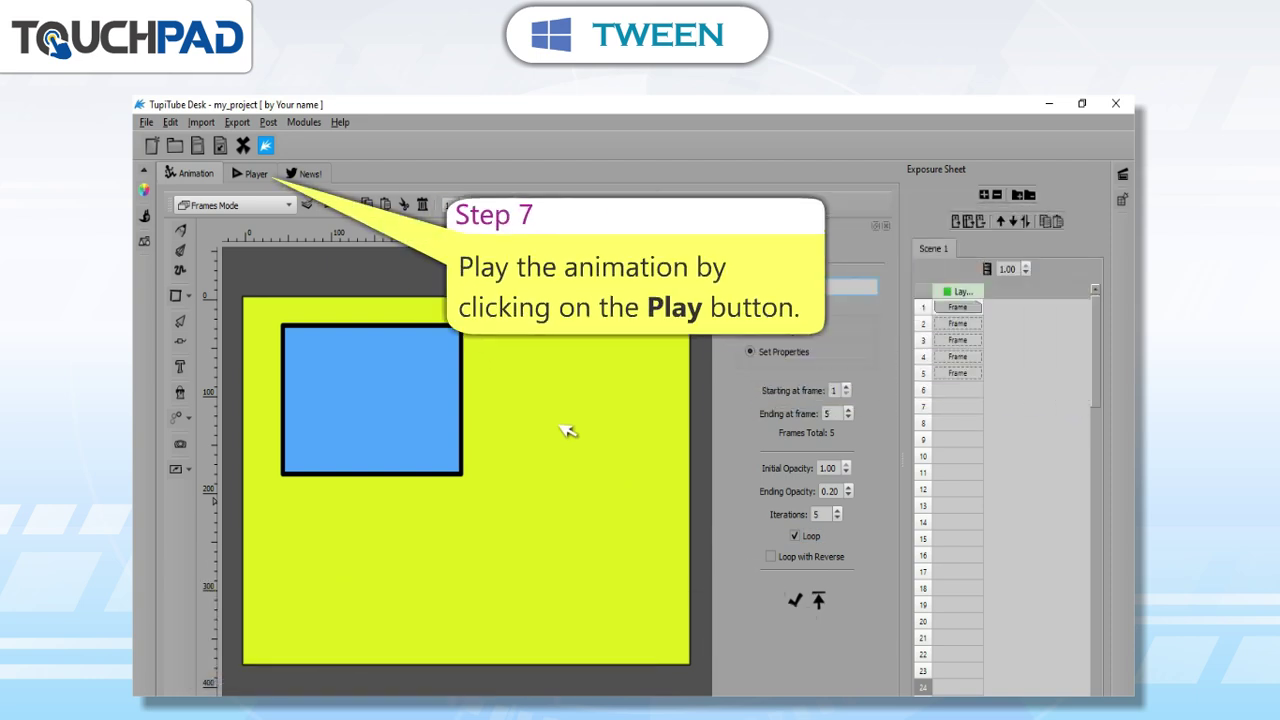
Switch to the Player to preview the rectangle's fading opacity.
click(252, 175)
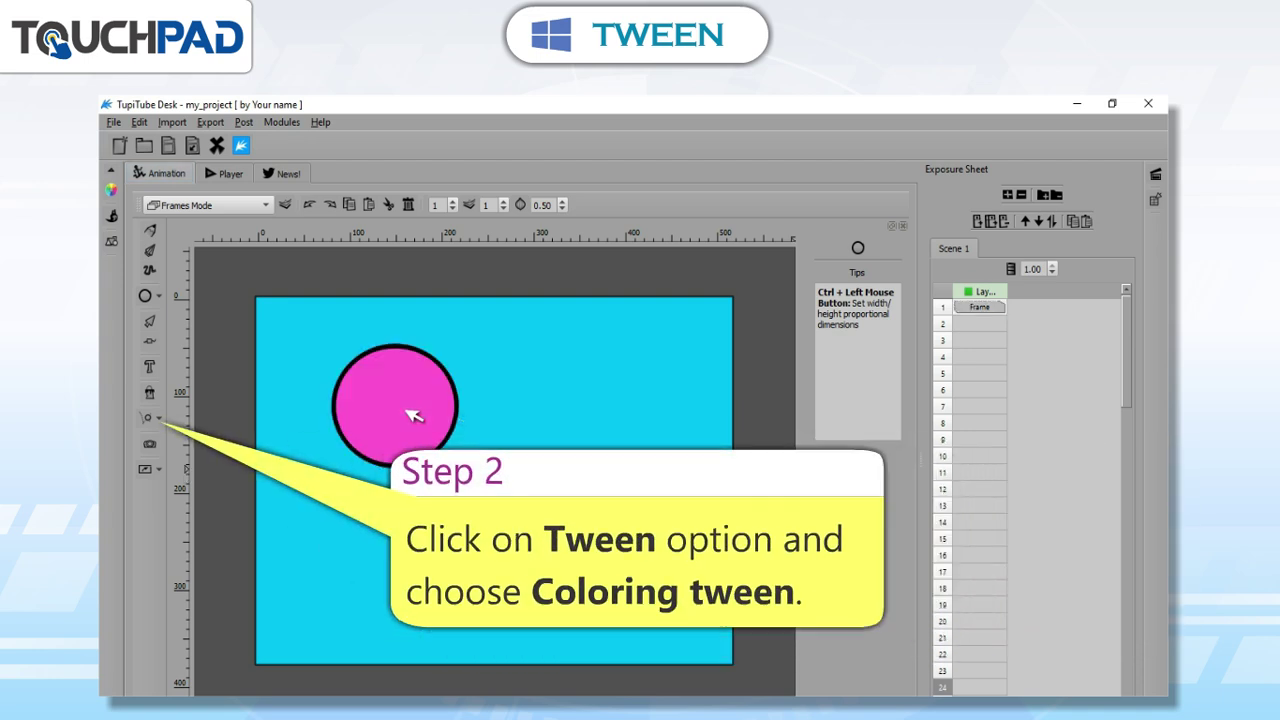
Create a new coloring tween for the circle.
click(155, 422)
click(242, 516)
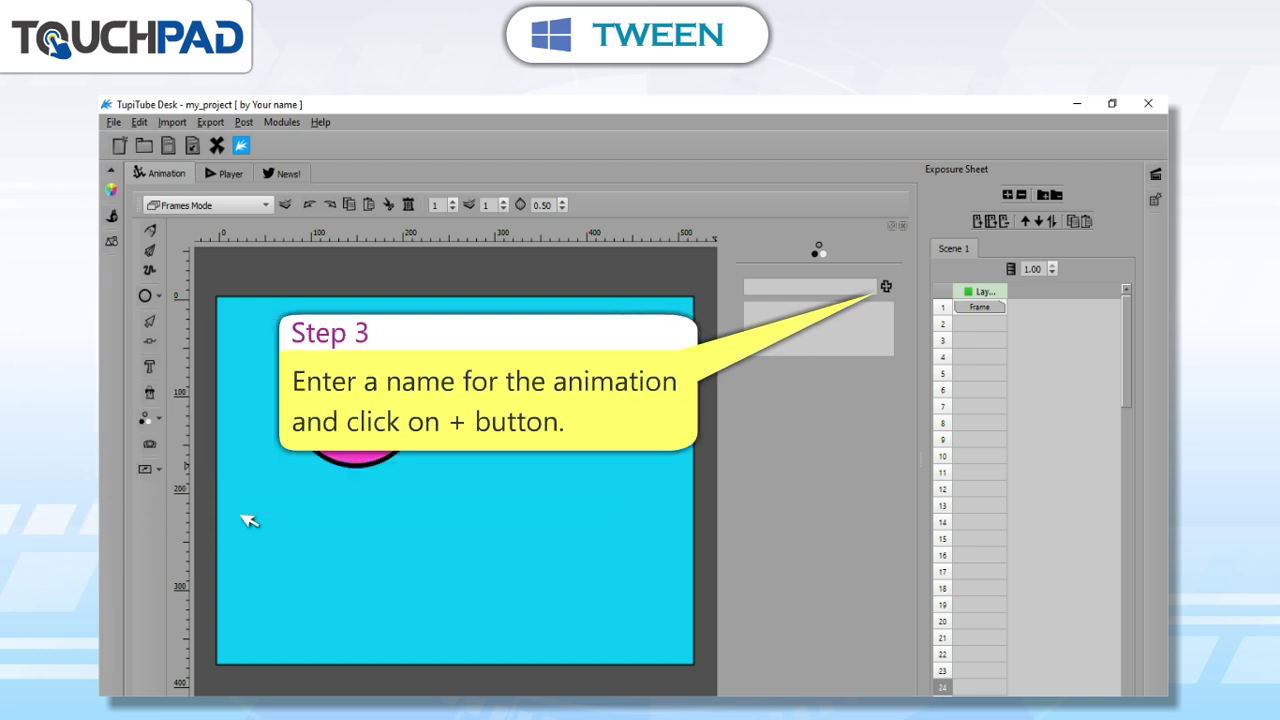
text(tween00)
click(886, 288)
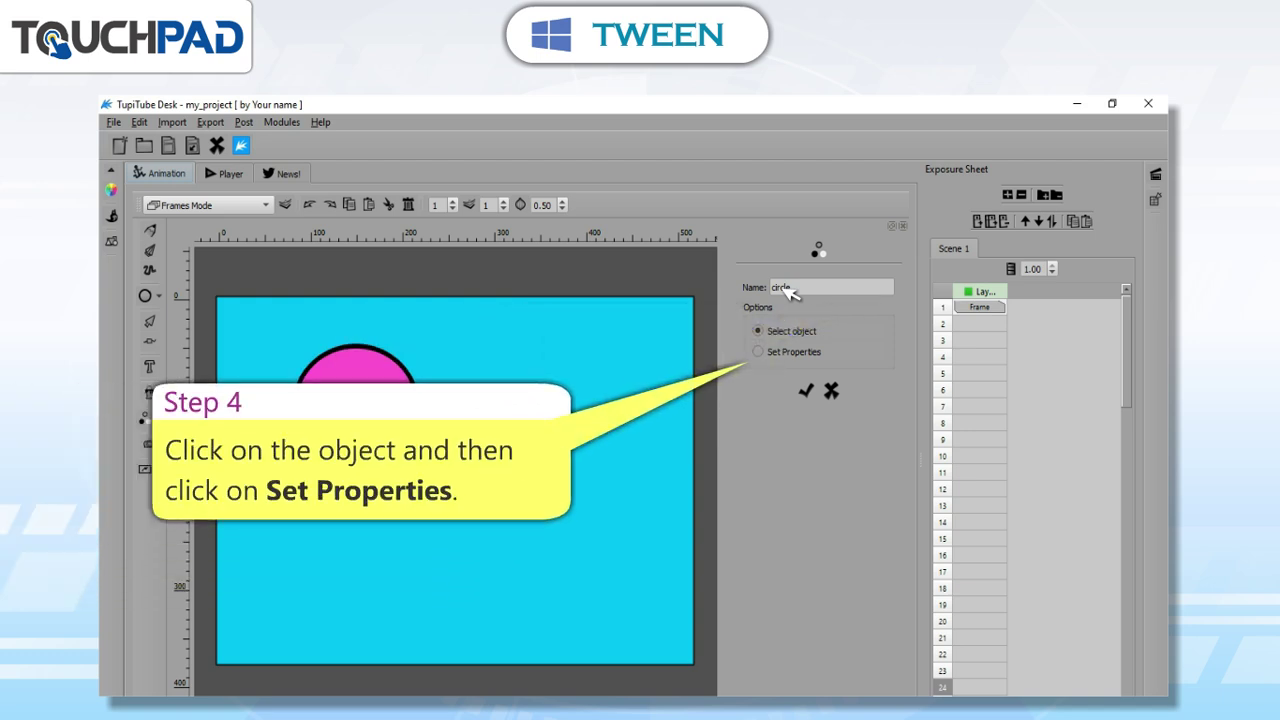
Color the pink circle from green #55aa00 over frames 1–5, looping, and apply.
click(358, 370)
click(760, 353)
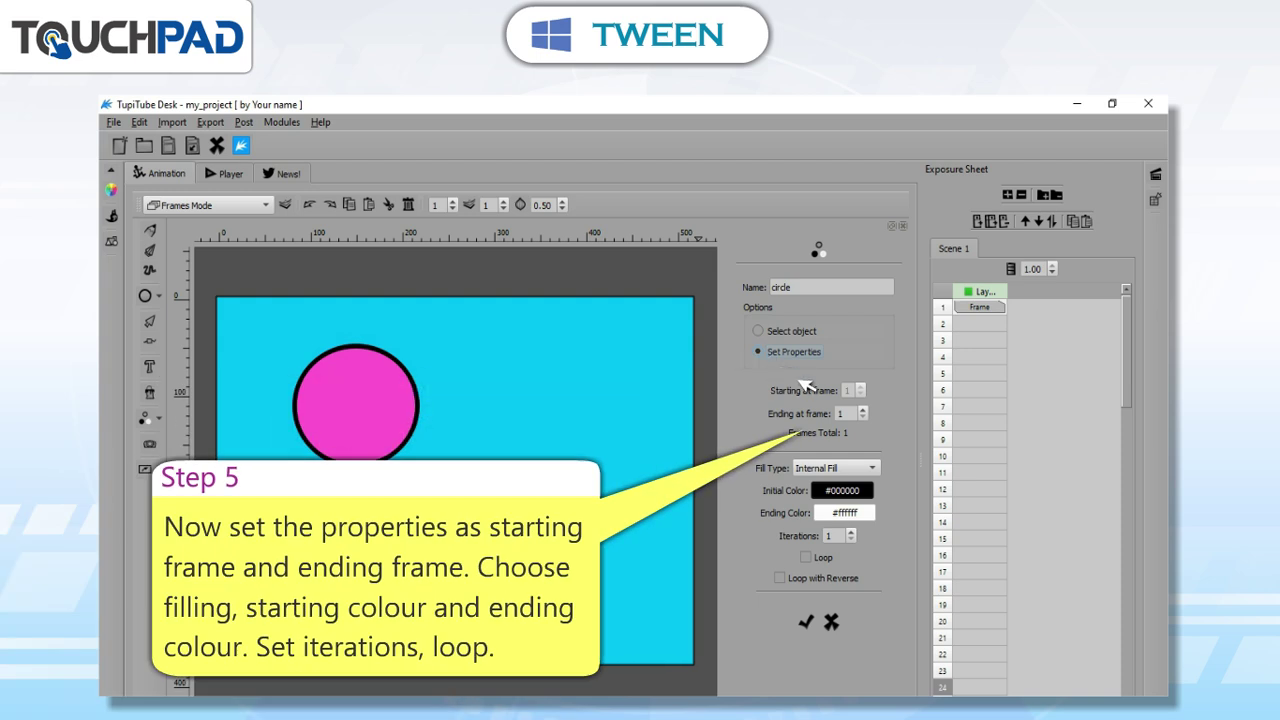
scroll(848, 420, up, 4)
click(838, 491)
click(822, 356)
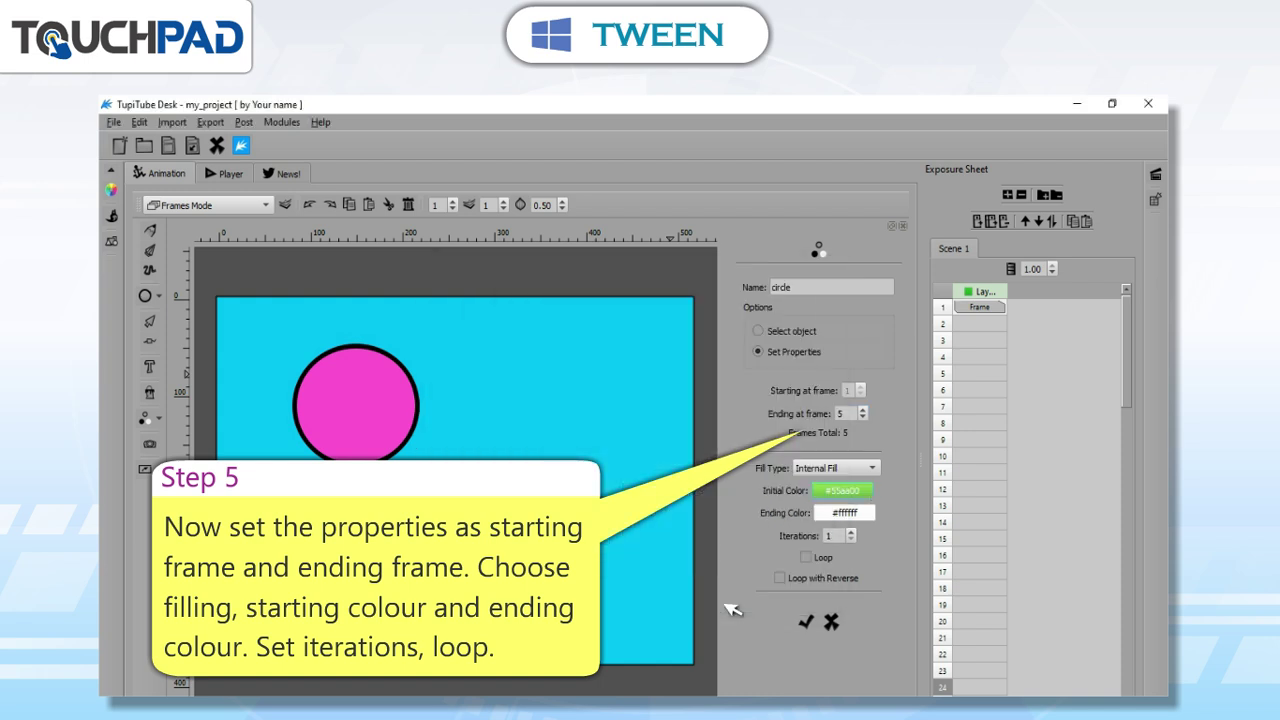
click(730, 594)
click(806, 557)
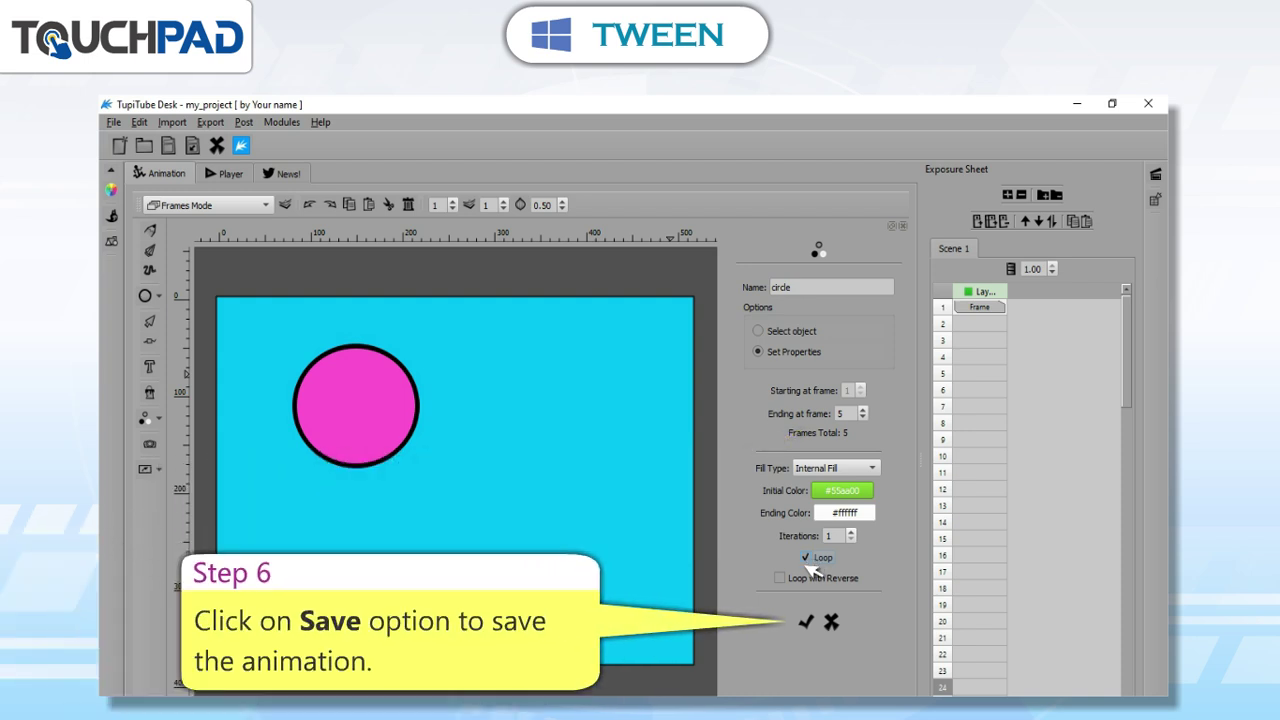
click(808, 622)
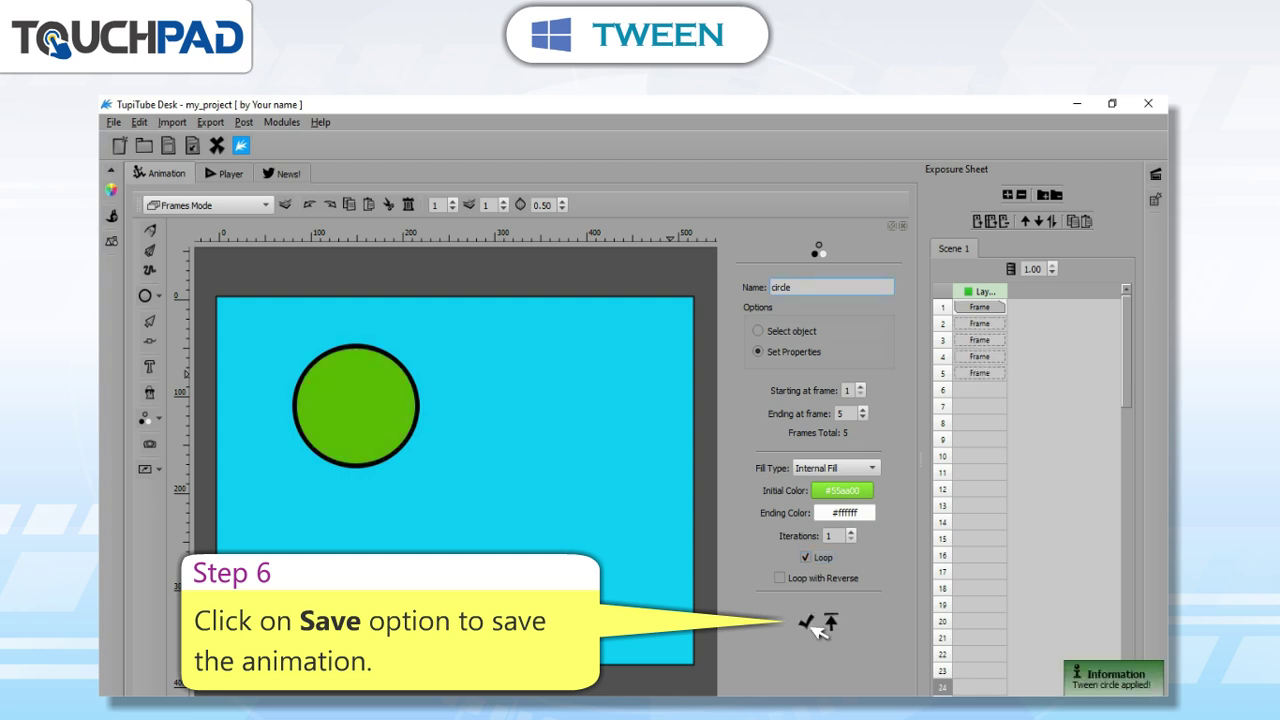